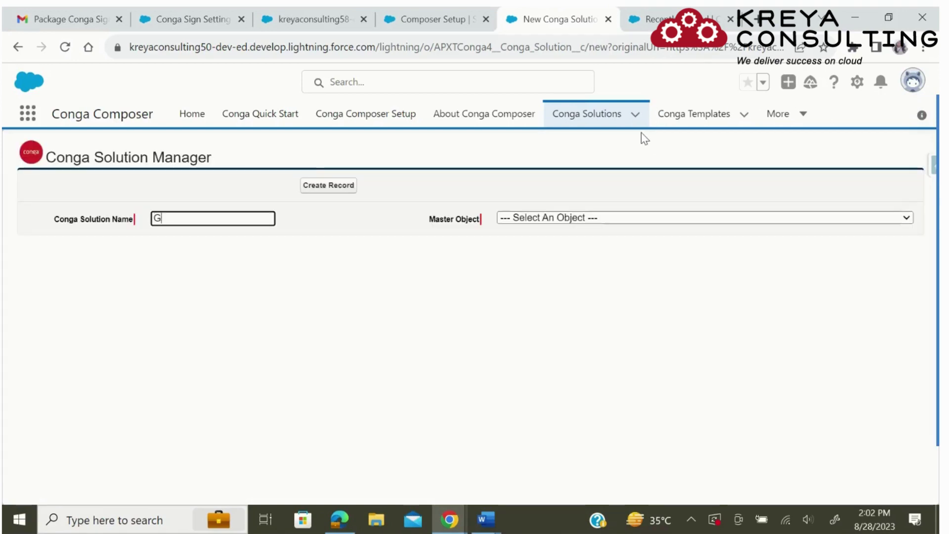
- Enter 'Generate Conga Document' as the solution name and pick Quote (SBQQ__Quote__c) as master object
type("Generate Conga")
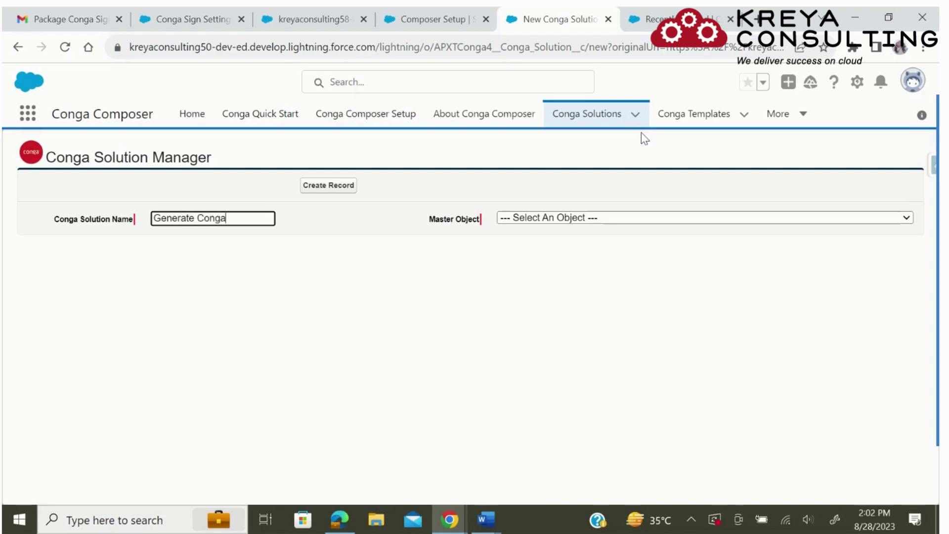
type("S")
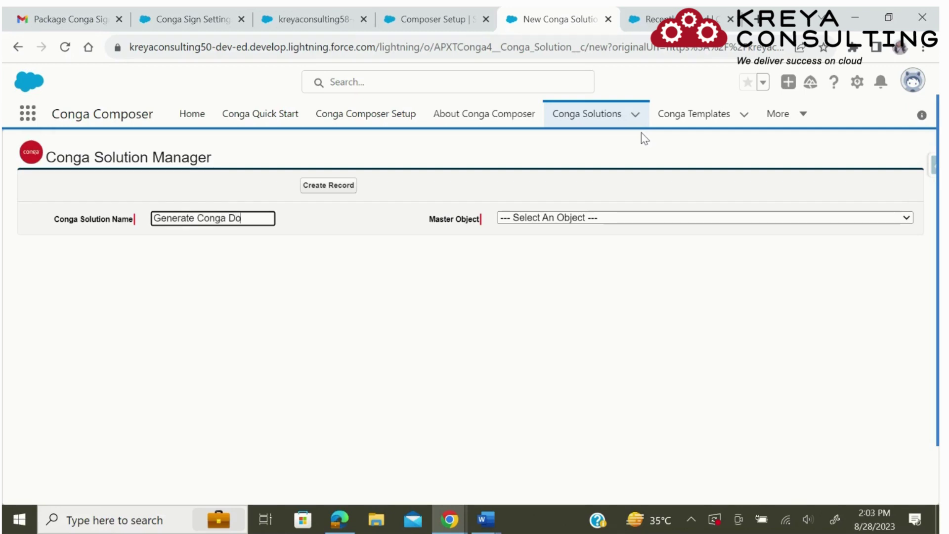
type("t")
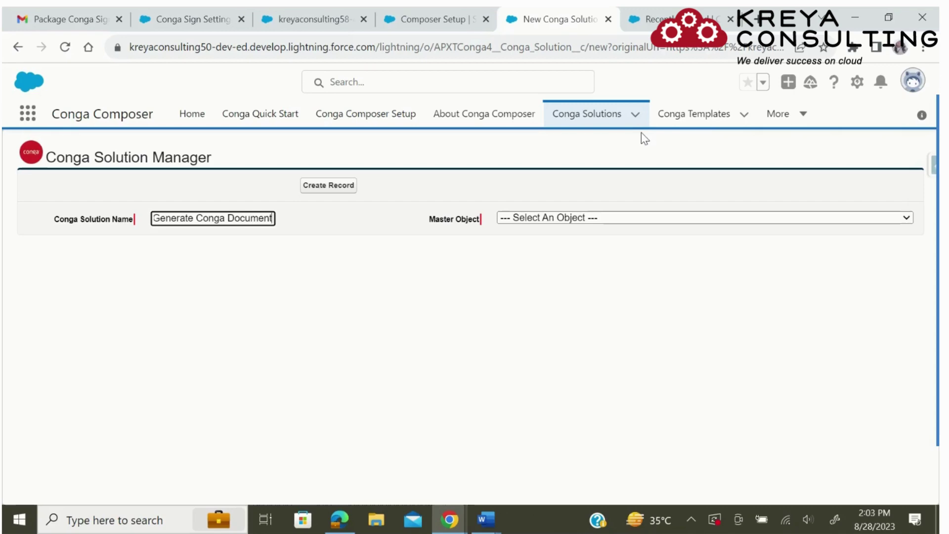
left_click(824, 219)
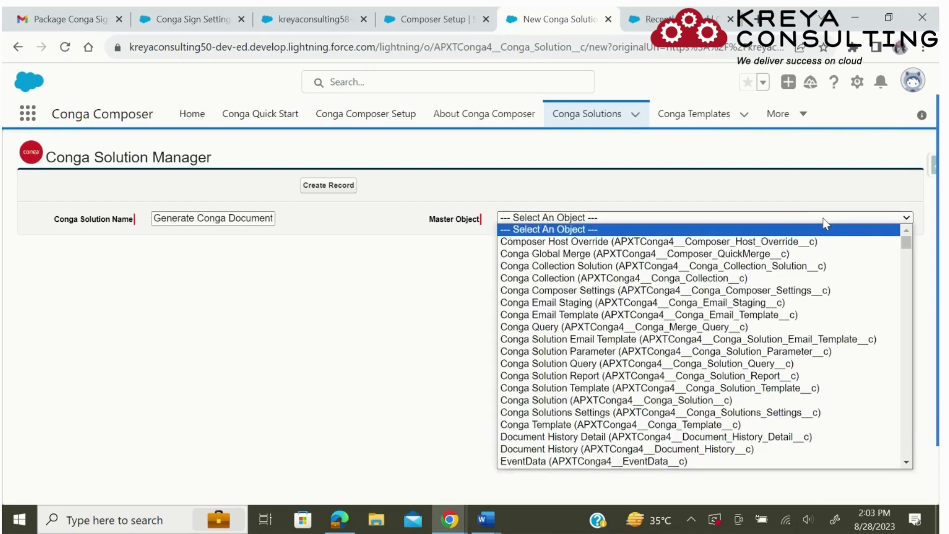
key("q")
key("Down")
key("Down")
key("Down")
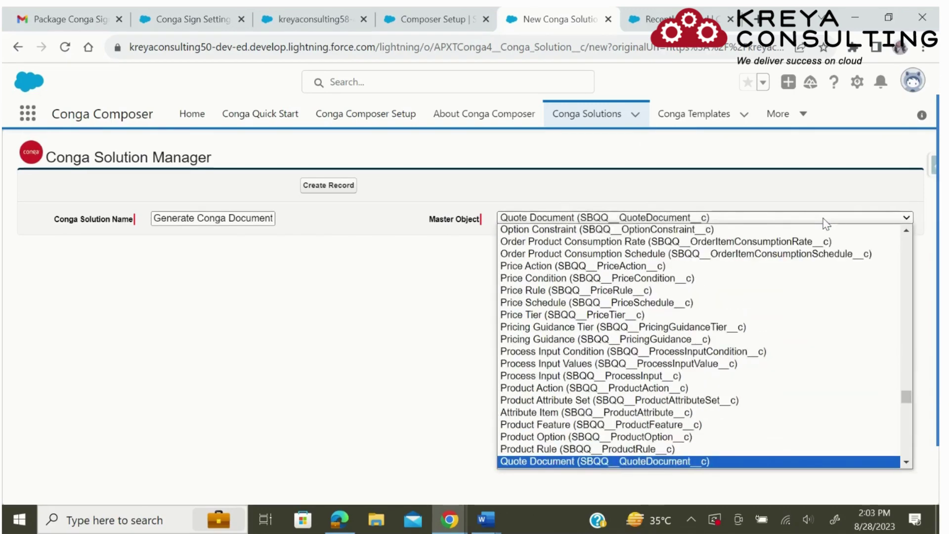
key("Down")
key("Down")
key("Down")
key("Down")
key("Down")
key("Down")
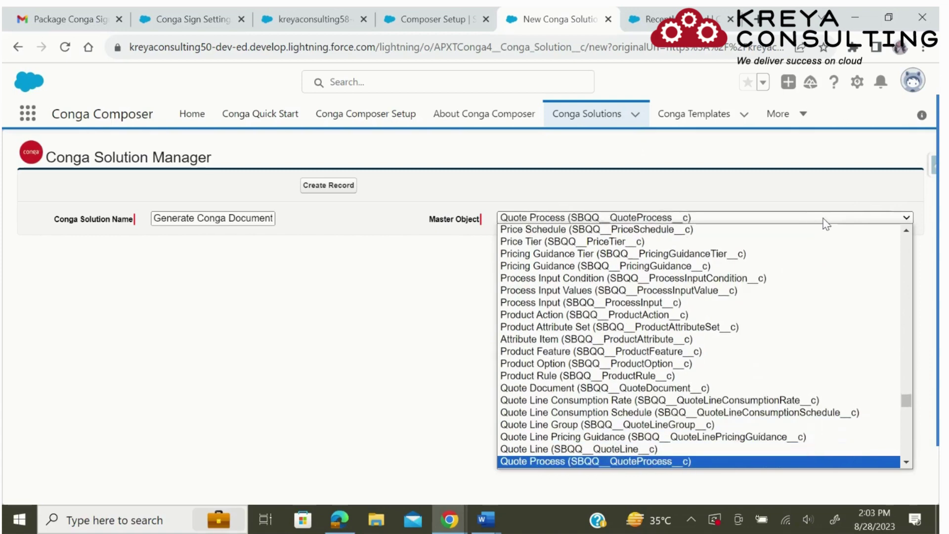
key("Down")
key("Down")
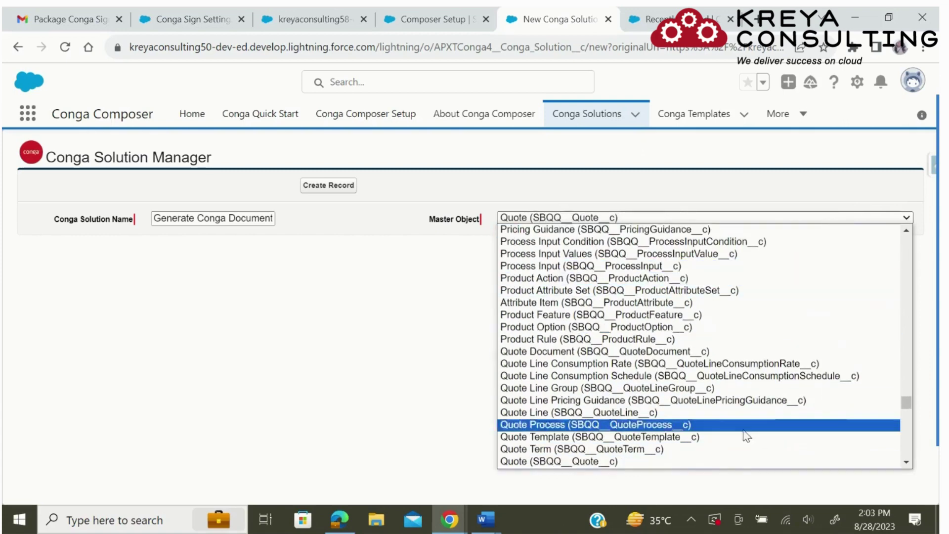
left_click(717, 462)
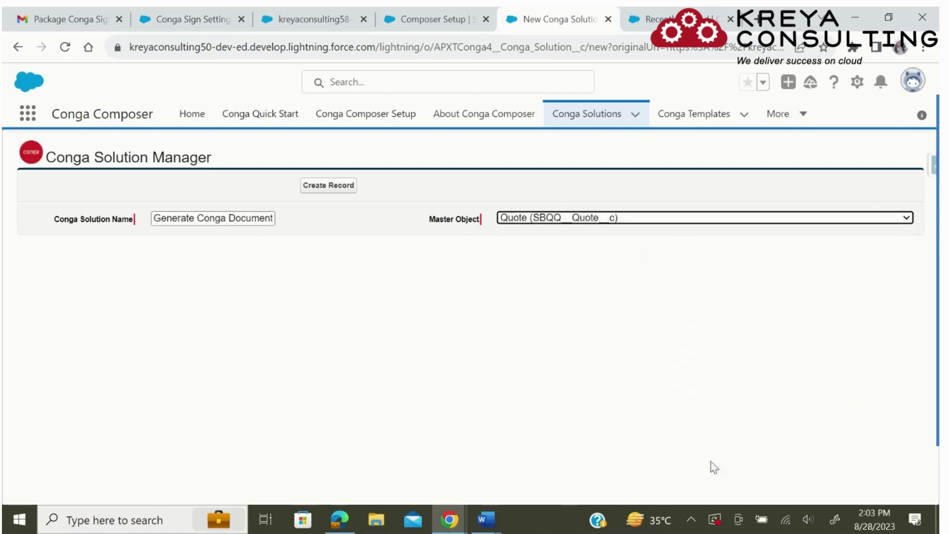
- Create the solution record and go to its Add Query Data page
left_click(347, 190)
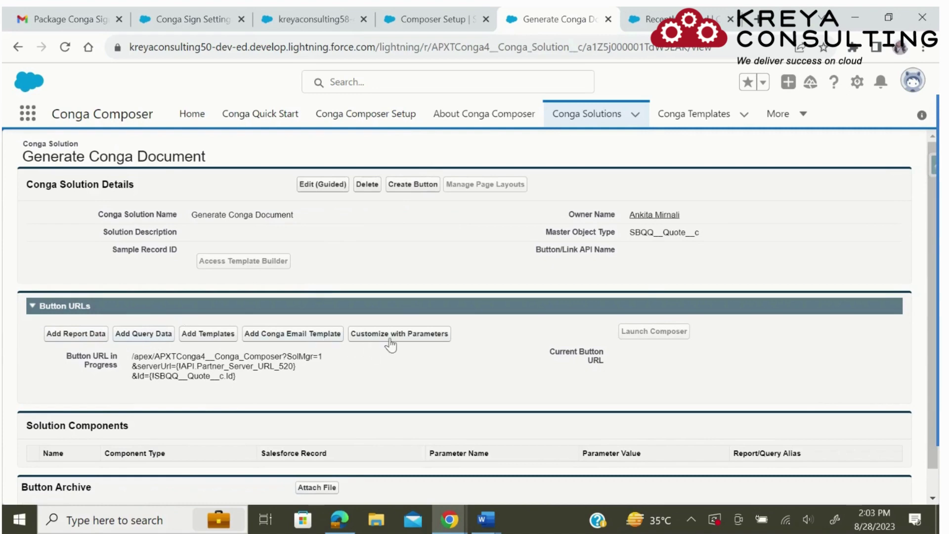
scroll(390, 347, "down", 1)
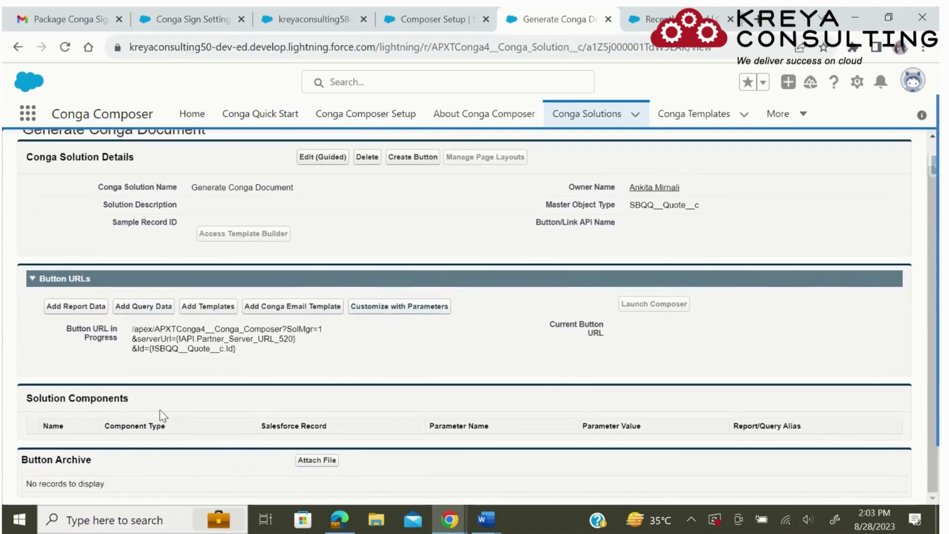
left_click(144, 306)
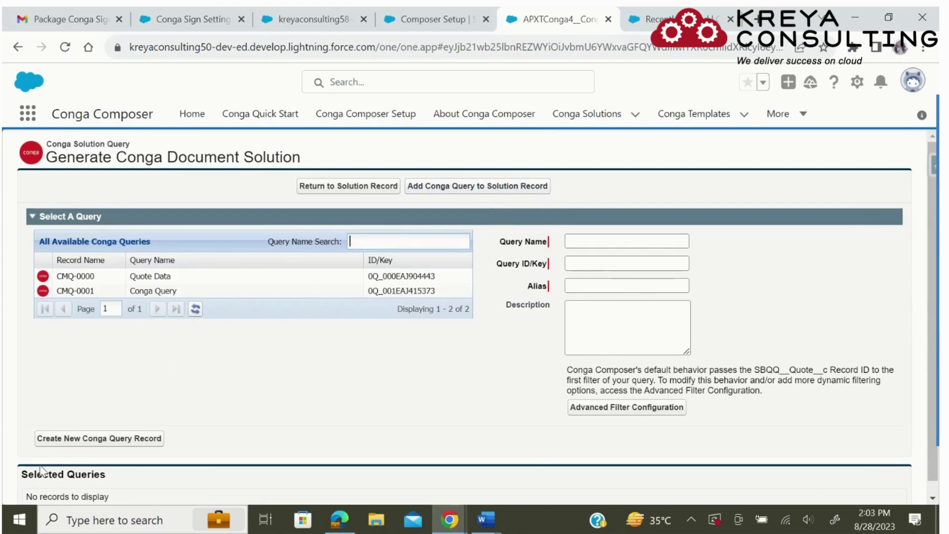
- Start a new Conga Query record from the query selection page
left_click(73, 438)
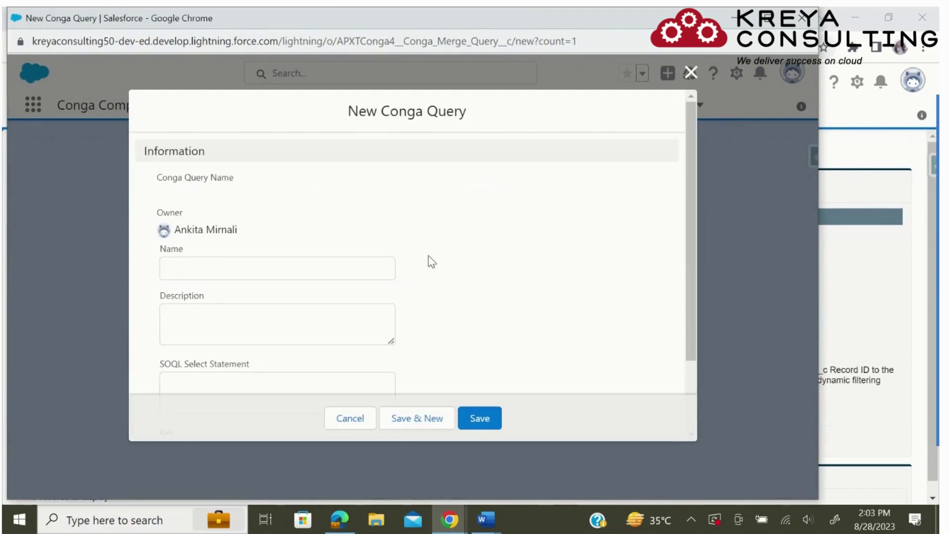
- Name the new Conga query 'Quote Query' and save it as record CMQ-0002
left_click(316, 271)
type("Quote Query")
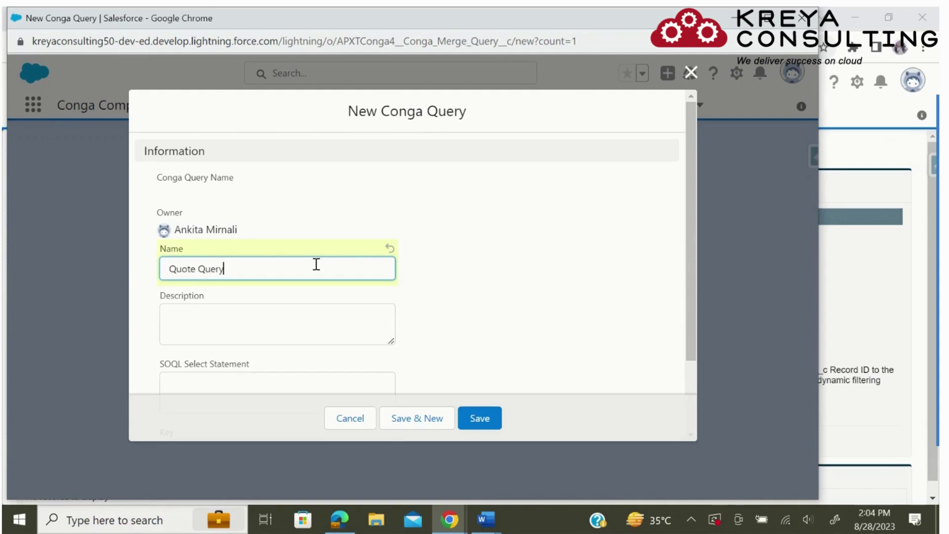
scroll(317, 264, "down", 2)
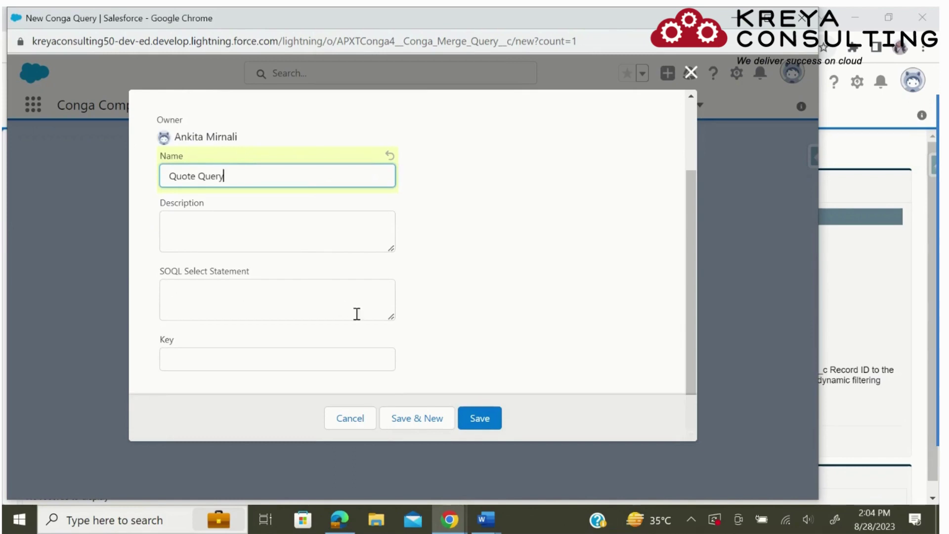
left_click(489, 419)
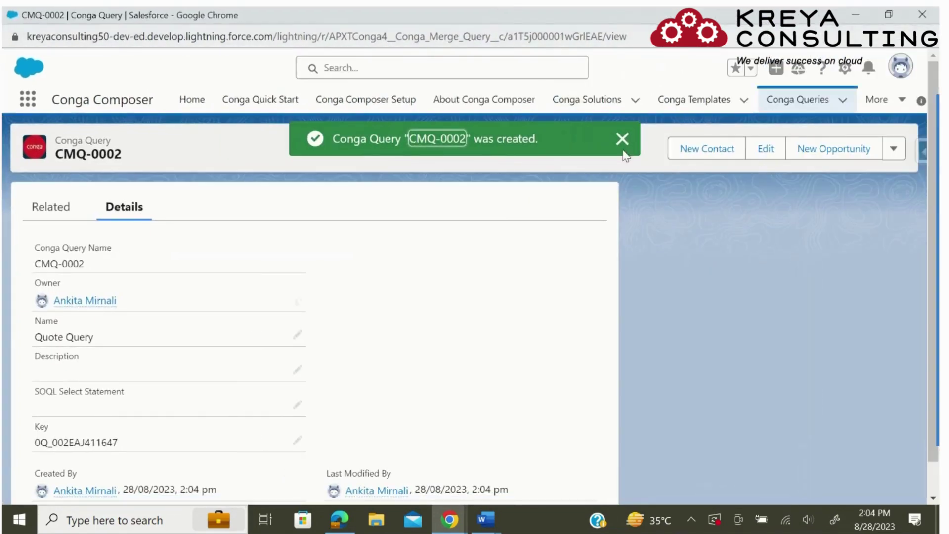
- Dismiss the success message and launch Conga Query Builder from the record actions menu
left_click(622, 139)
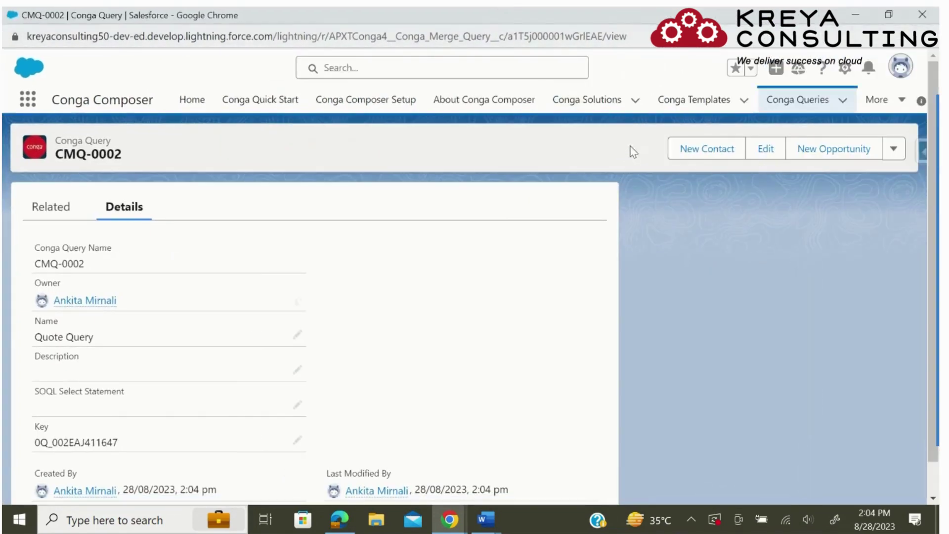
left_click(898, 153)
left_click(870, 386)
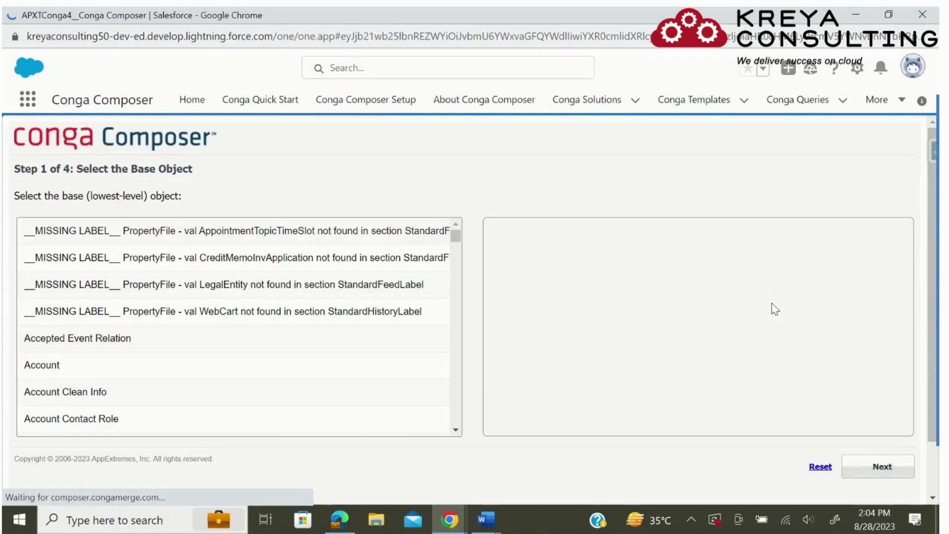
- Select Quote (SBQQ__Quote__c) as the base object and advance to Step 2 of 4
scroll(193, 338, "down", 8)
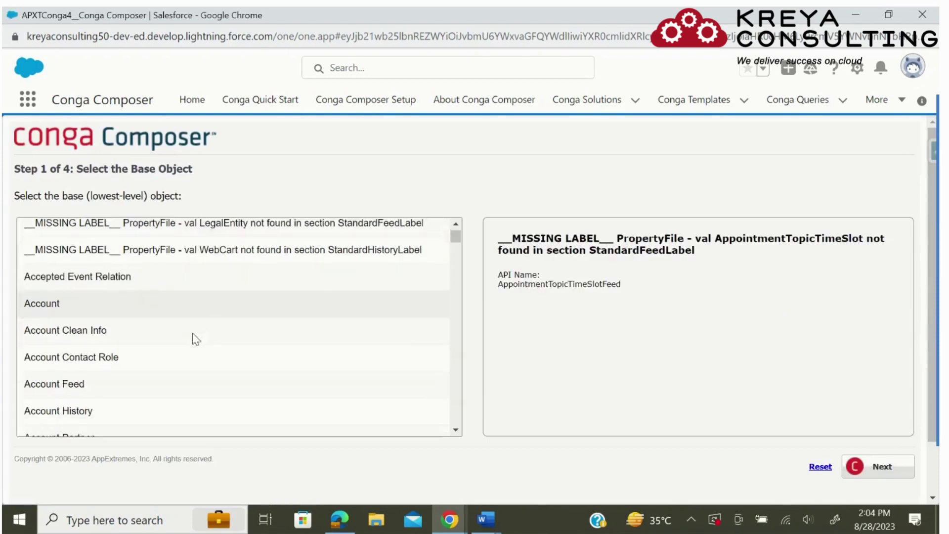
scroll(193, 334, "down", 18)
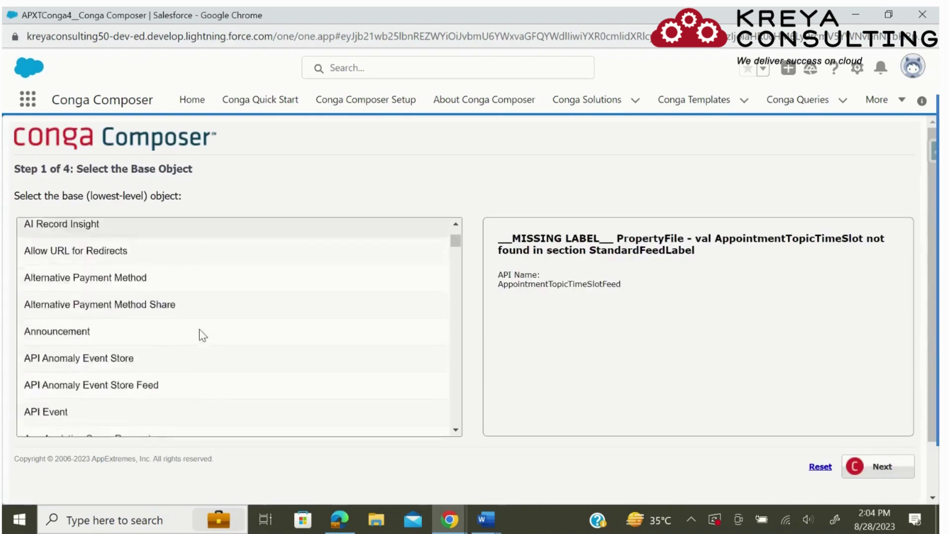
scroll(204, 332, "down", 20)
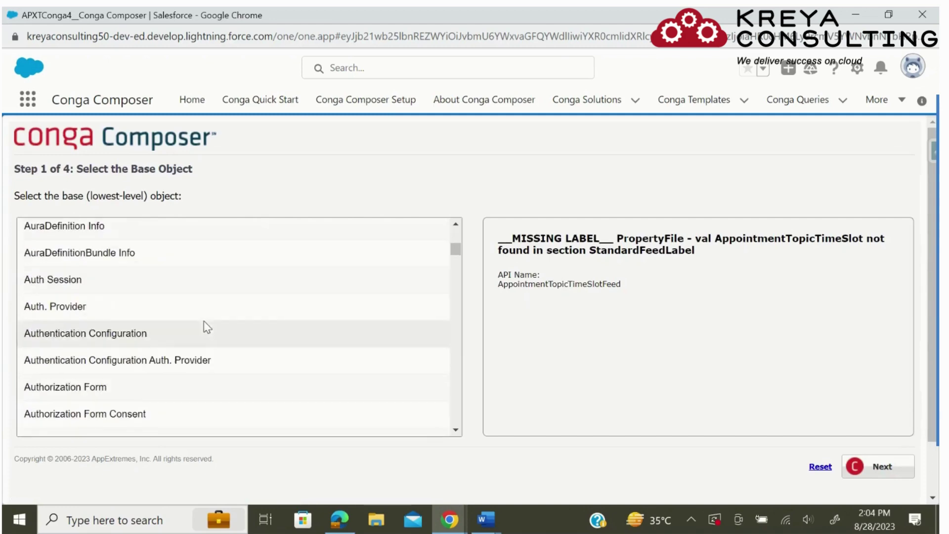
scroll(209, 322, "down", 20)
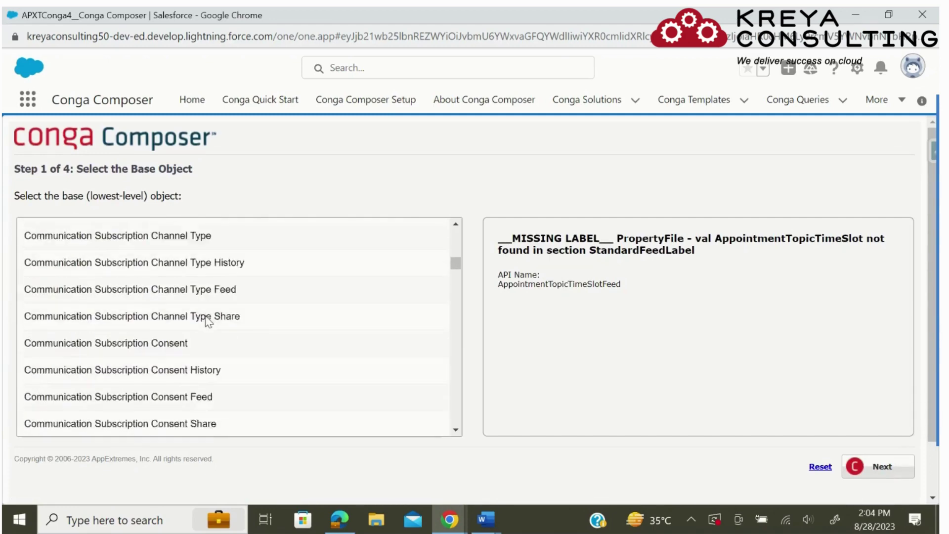
scroll(208, 321, "down", 20)
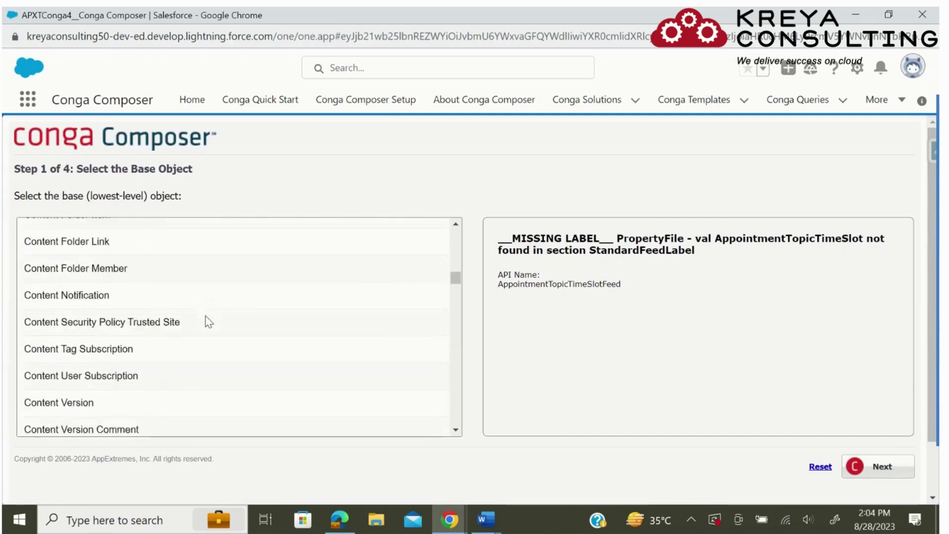
scroll(209, 322, "down", 20)
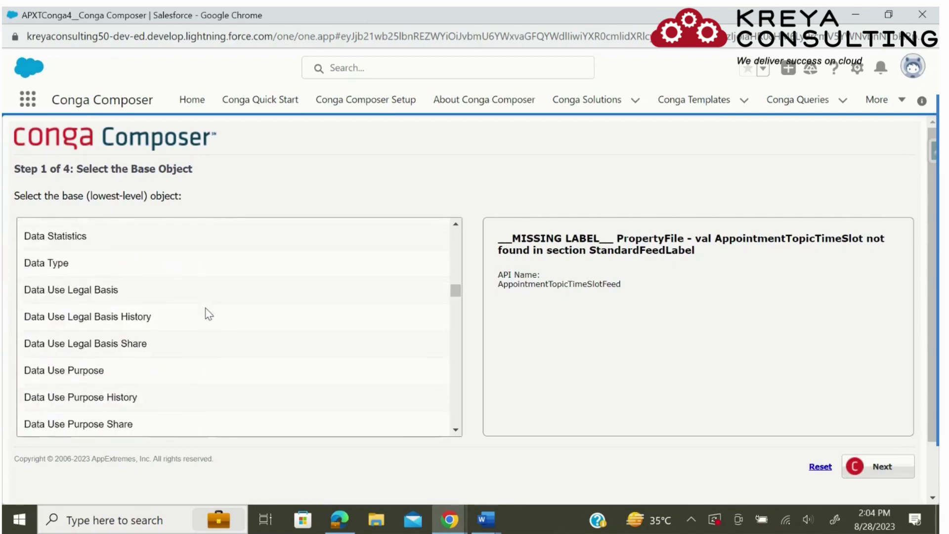
scroll(209, 309, "down", 20)
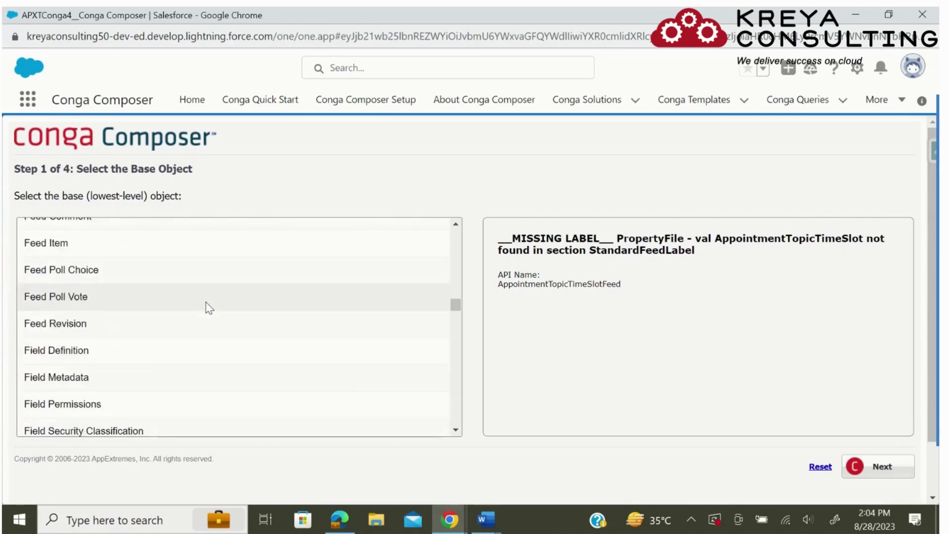
scroll(208, 308, "down", 20)
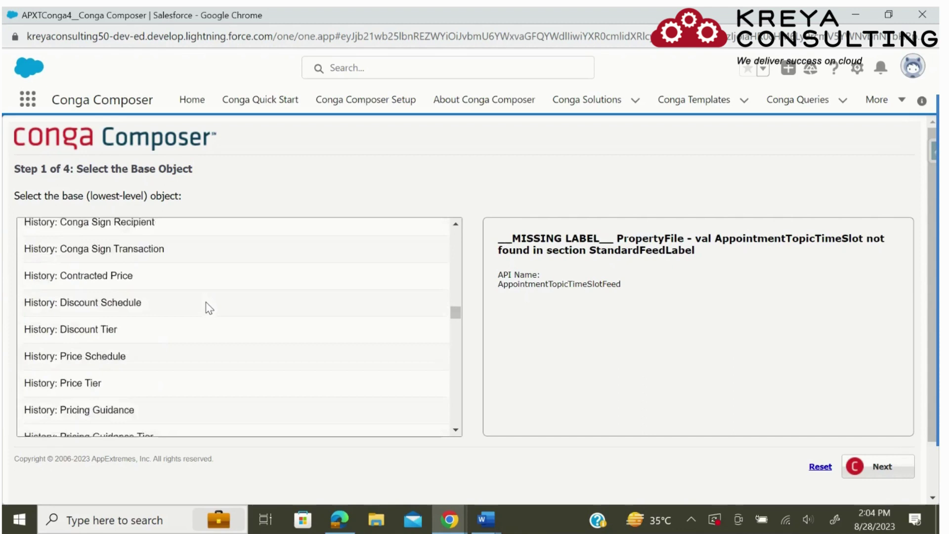
scroll(208, 308, "down", 20)
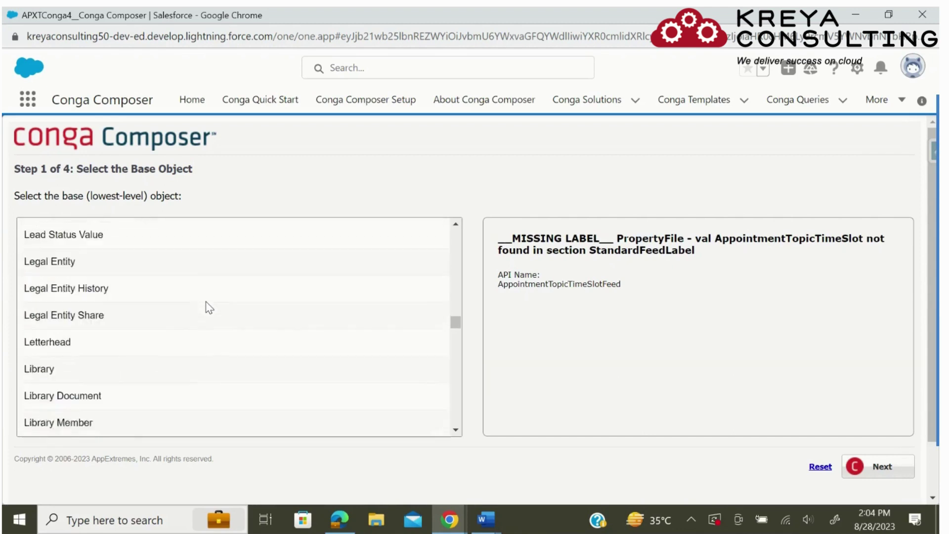
scroll(208, 308, "down", 20)
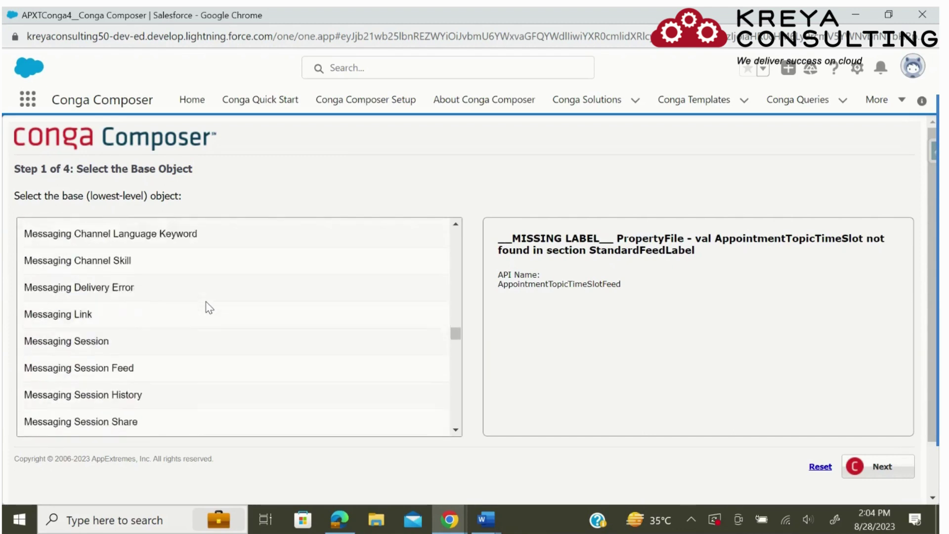
scroll(208, 303, "down", 20)
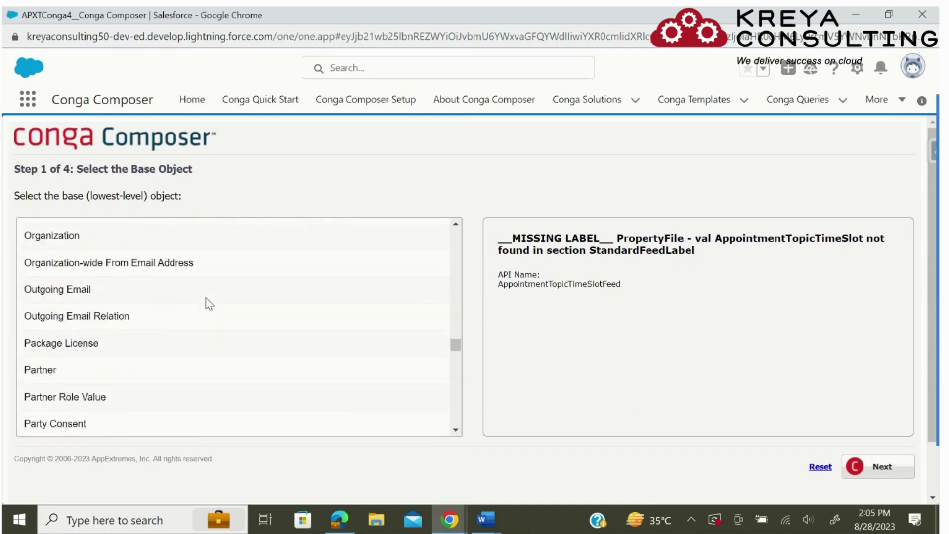
scroll(209, 304, "down", 20)
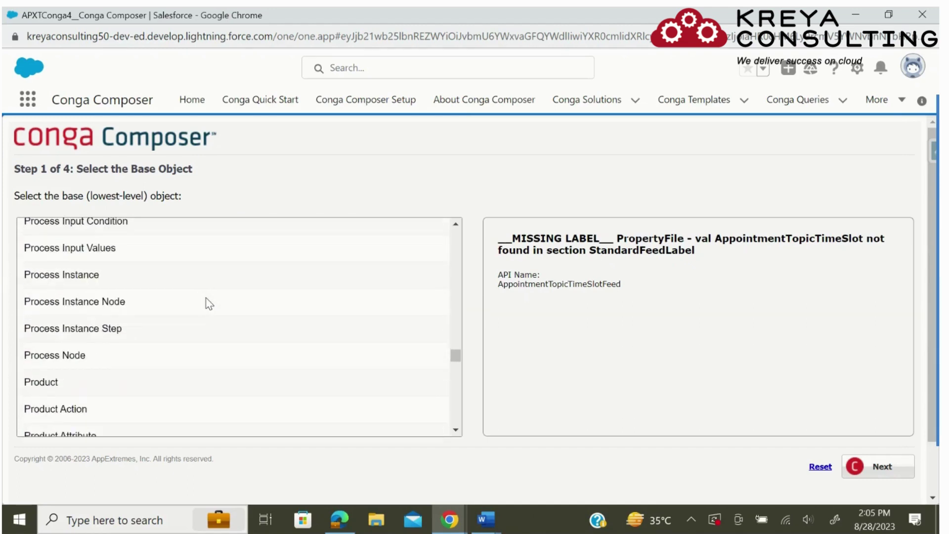
scroll(209, 303, "down", 15)
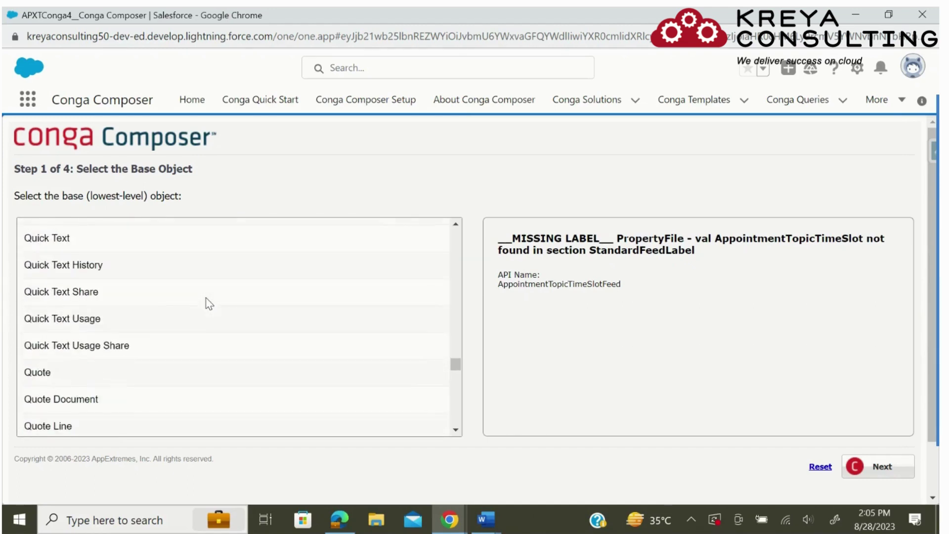
left_click(33, 376)
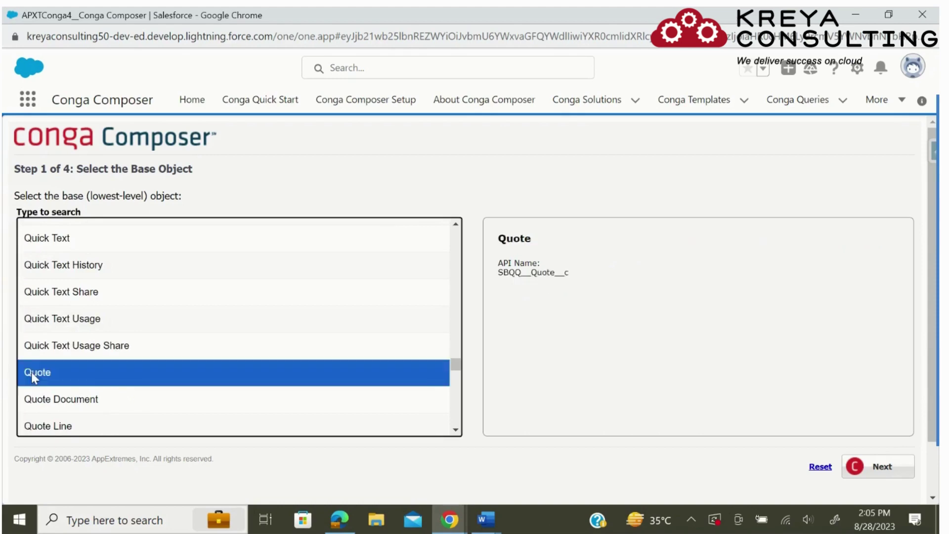
left_click(889, 469)
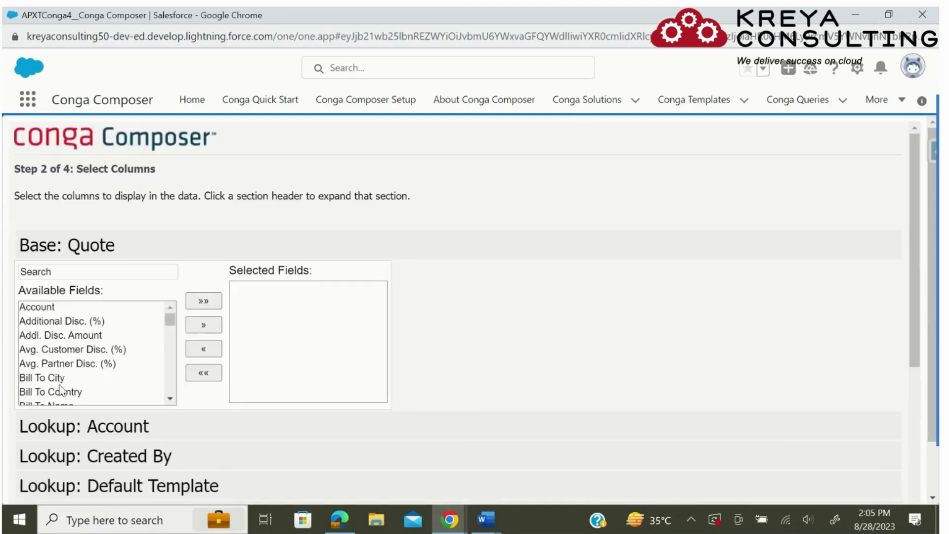
- Add Account, Bill To City, Bill To Country and Bill To Name to the selected columns
left_click(44, 306)
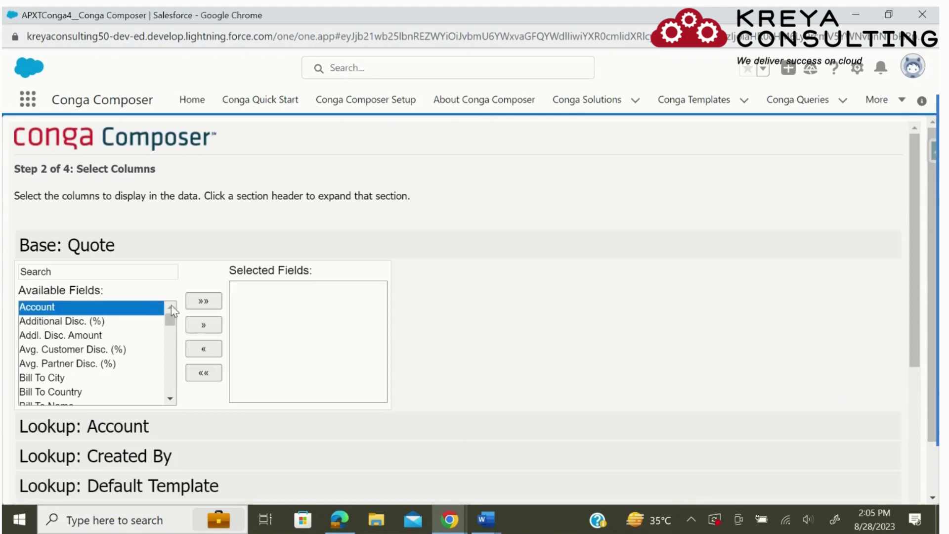
left_click(206, 326)
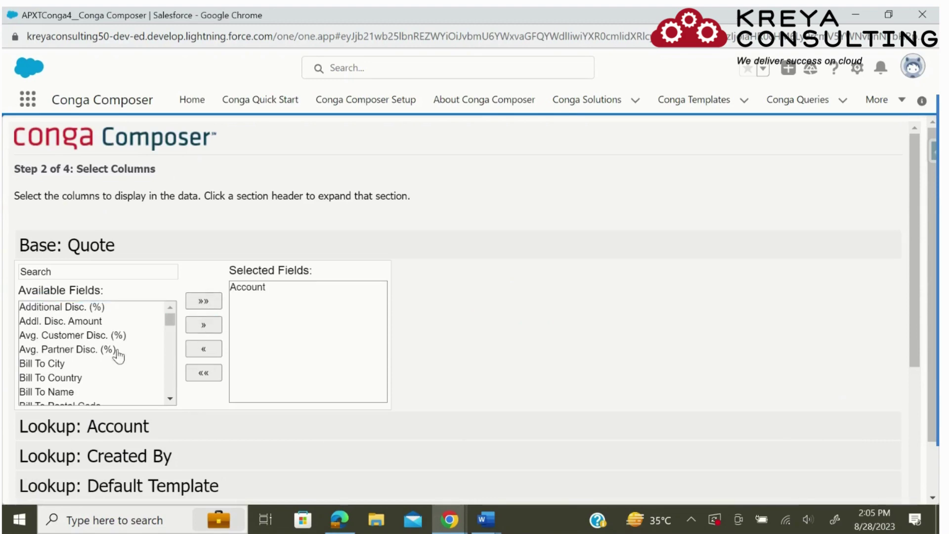
left_click(97, 365)
left_click(203, 325)
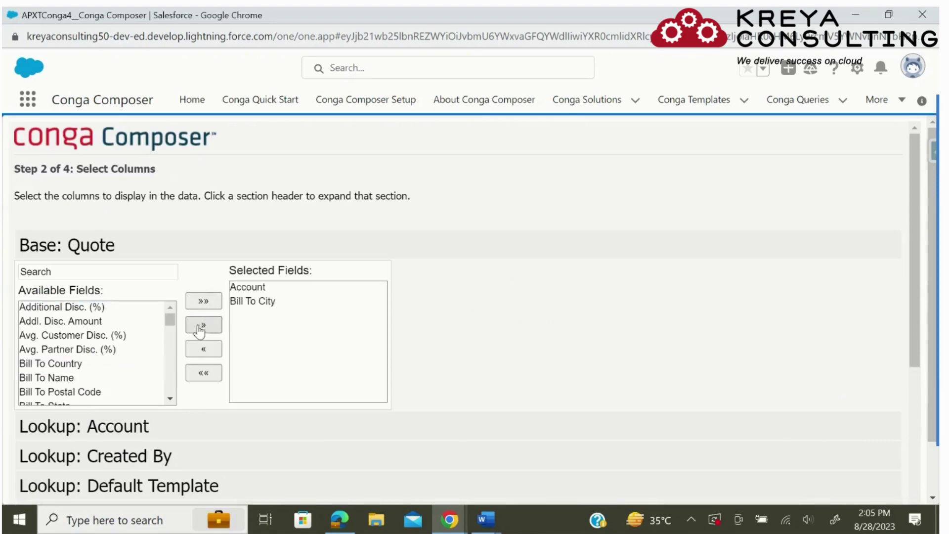
left_click(100, 366)
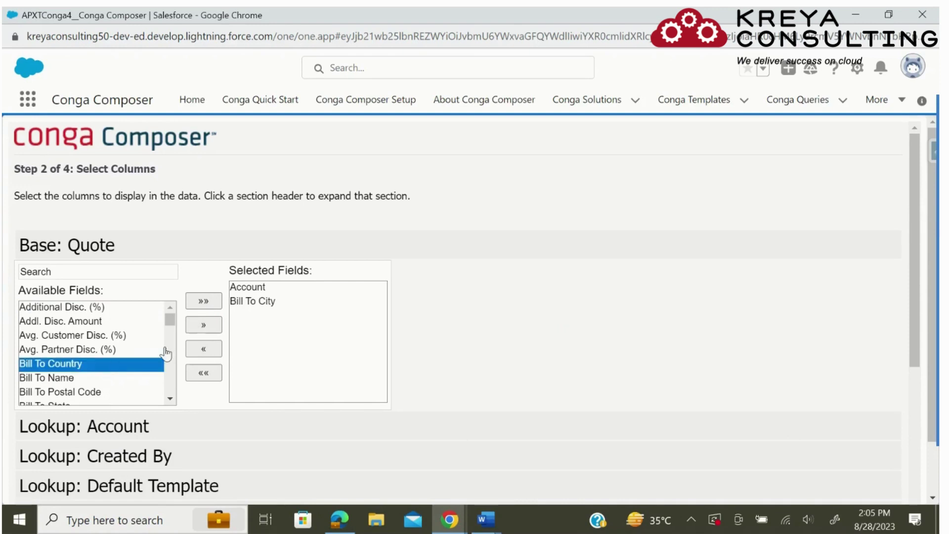
left_click(205, 326)
scroll(131, 378, "down", 1)
scroll(133, 378, "down", 1)
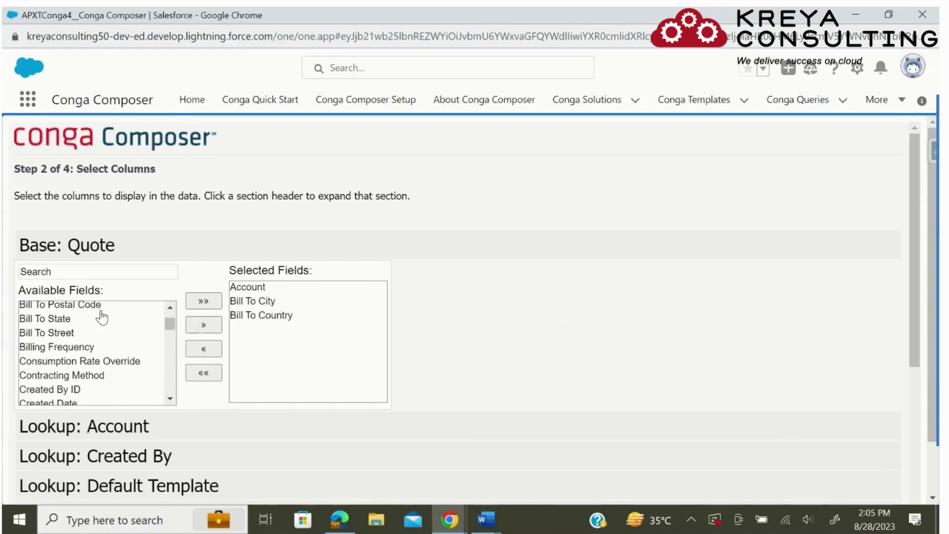
scroll(102, 319, "up", 3)
left_click(73, 365)
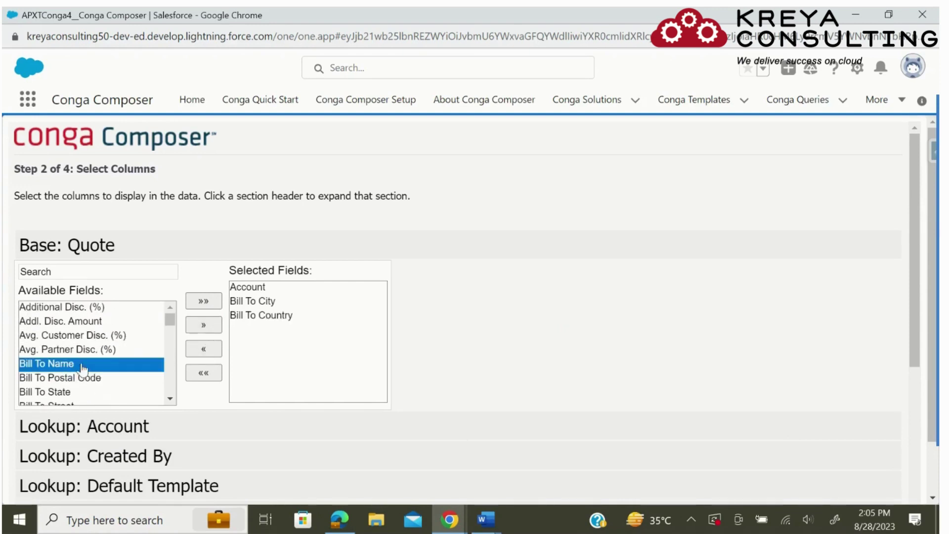
left_click(217, 327)
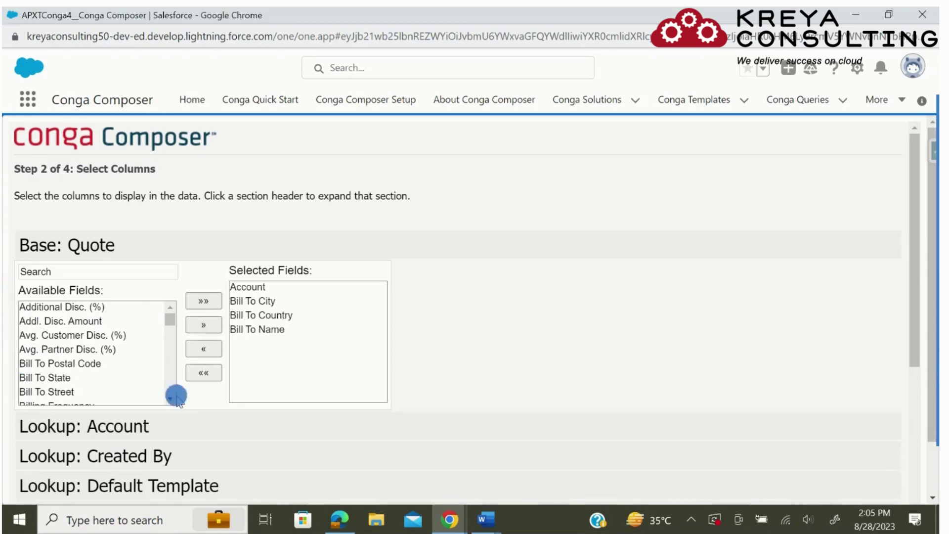
- Add the Expires On and Group Line Items fields to the selected columns
scroll(166, 400, "down", 2)
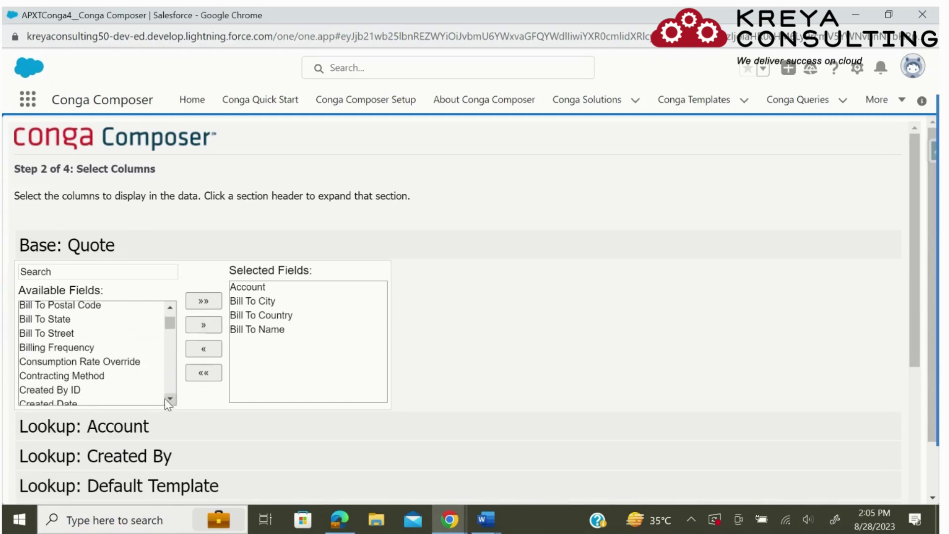
scroll(214, 426, "down", 5)
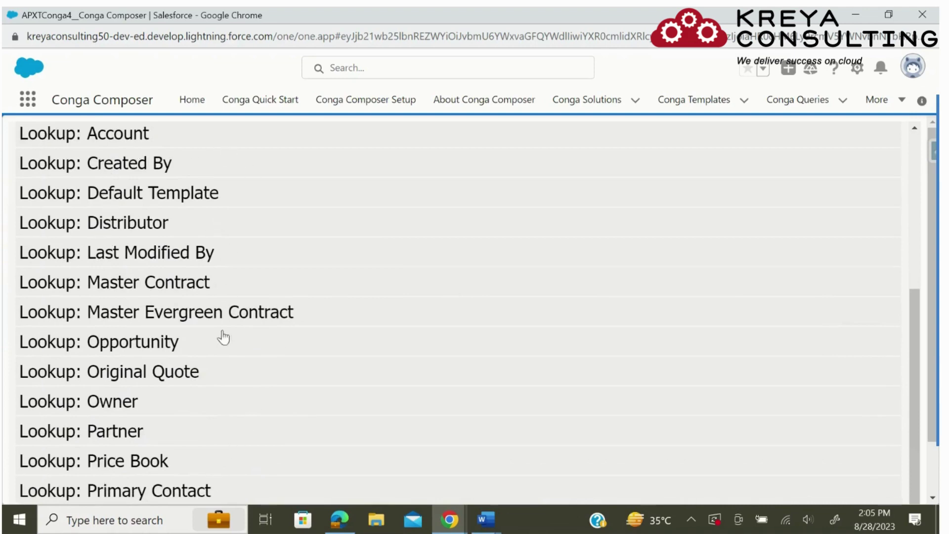
scroll(222, 296, "down", 1)
scroll(165, 481, "up", 7)
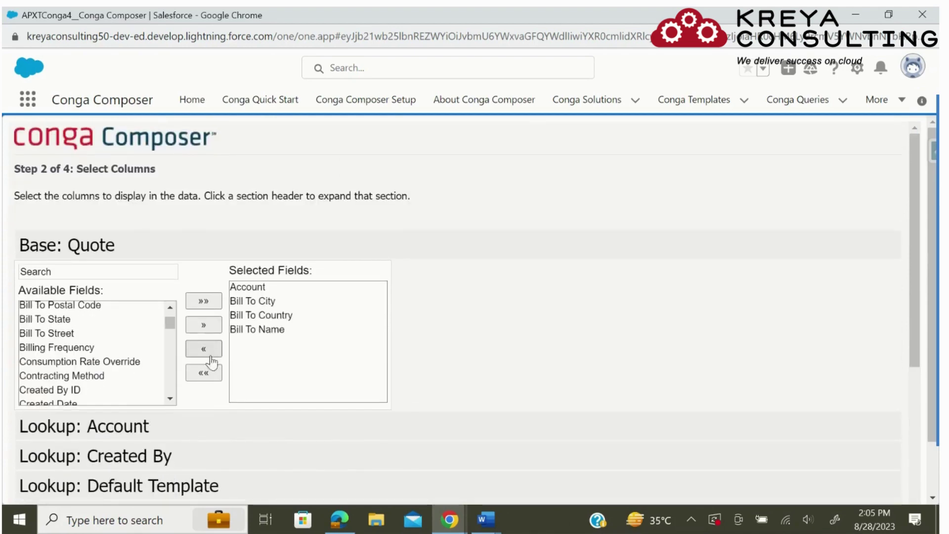
left_click(170, 399)
left_click(169, 399)
left_click(169, 399)
left_click(170, 399)
left_click(169, 399)
left_click(170, 399)
left_click(169, 399)
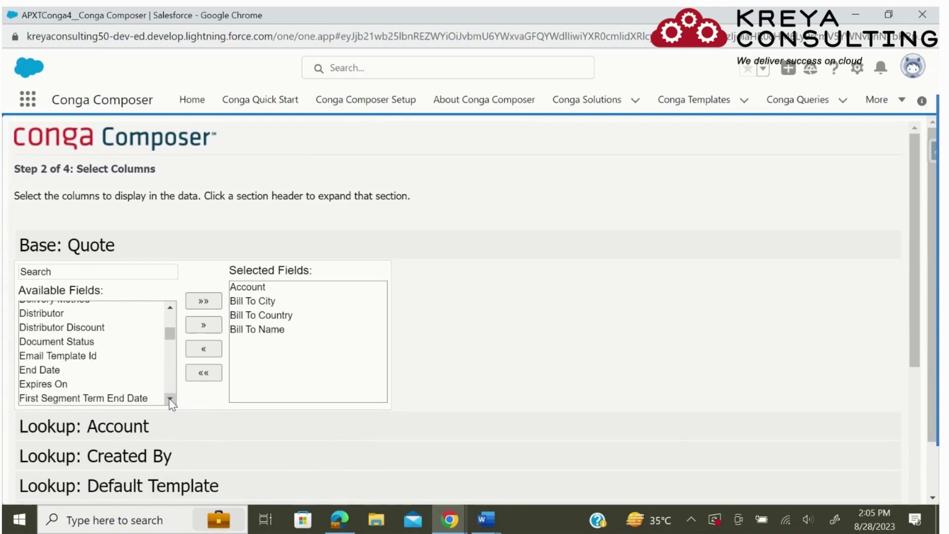
left_click(63, 377)
left_click(62, 385)
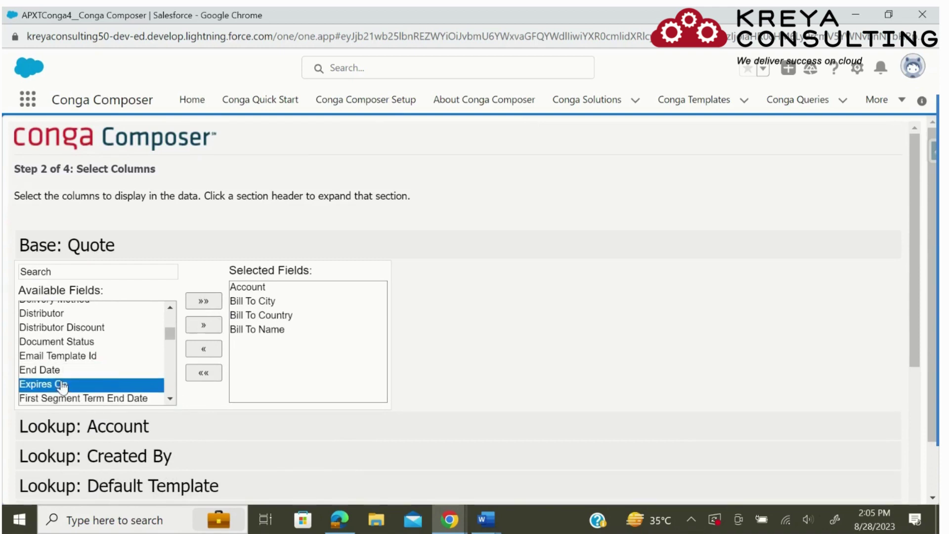
left_click(204, 324)
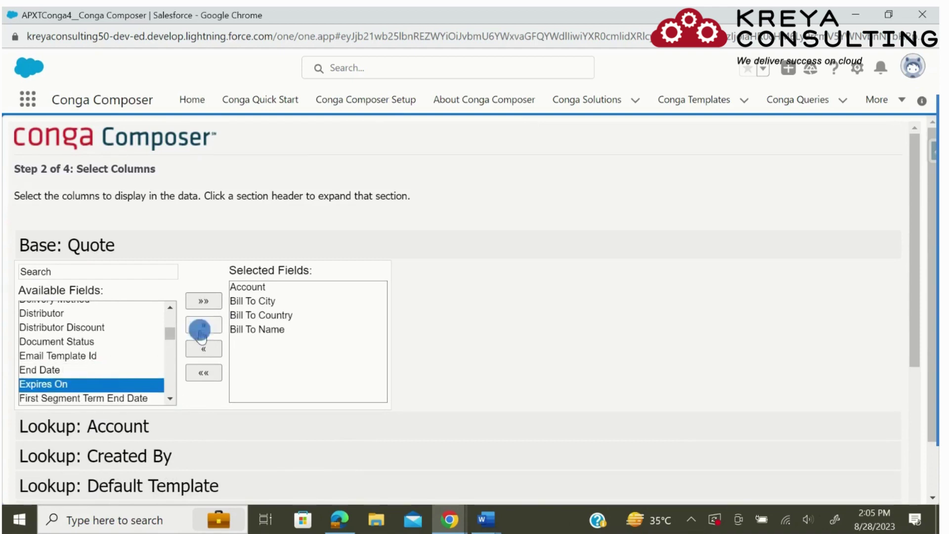
left_click(169, 399)
left_click(169, 399)
left_click(169, 399)
left_click(170, 399)
left_click(169, 399)
left_click(169, 399)
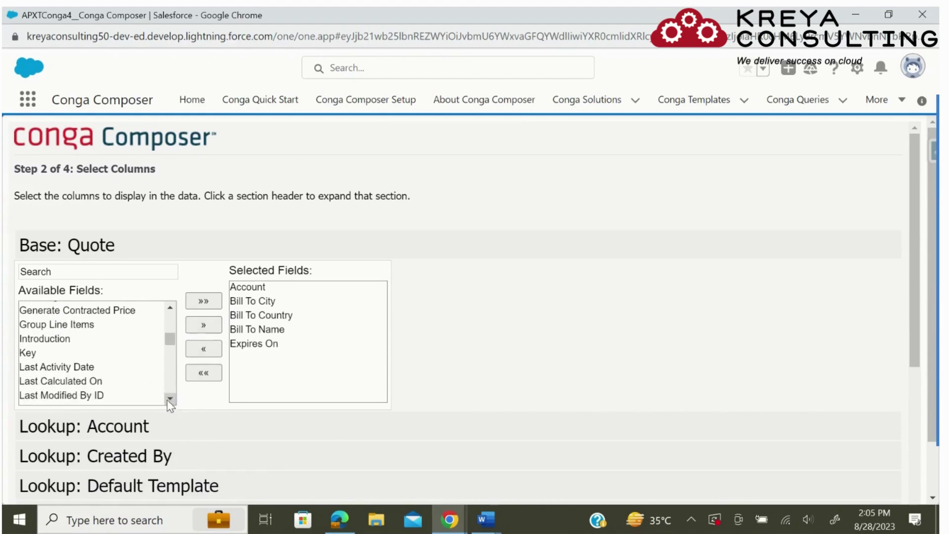
left_click(101, 325)
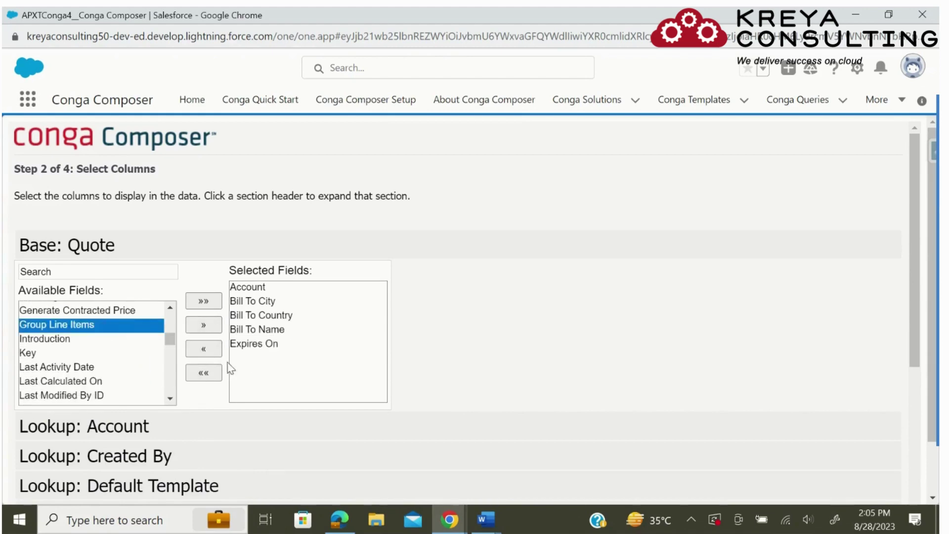
left_click(203, 324)
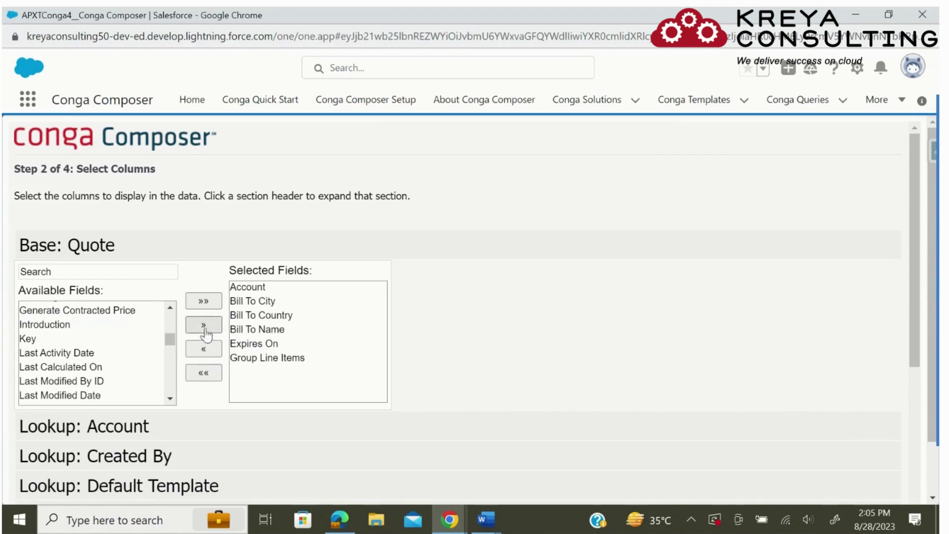
- Add List Amount, Net Amount and Regular Amount to the selected columns
left_click(170, 398)
left_click(169, 399)
left_click(170, 398)
left_click(170, 399)
left_click(170, 399)
left_click(170, 399)
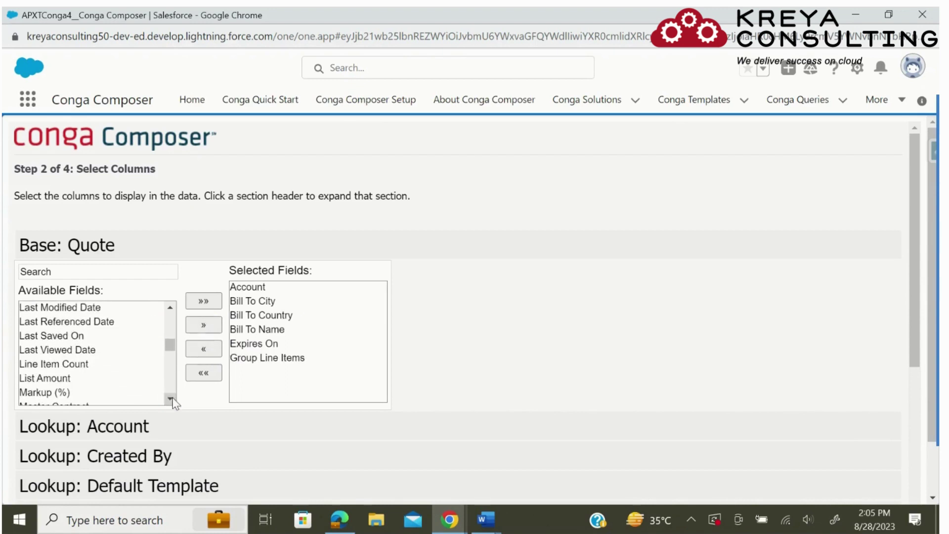
left_click(169, 399)
left_click(170, 398)
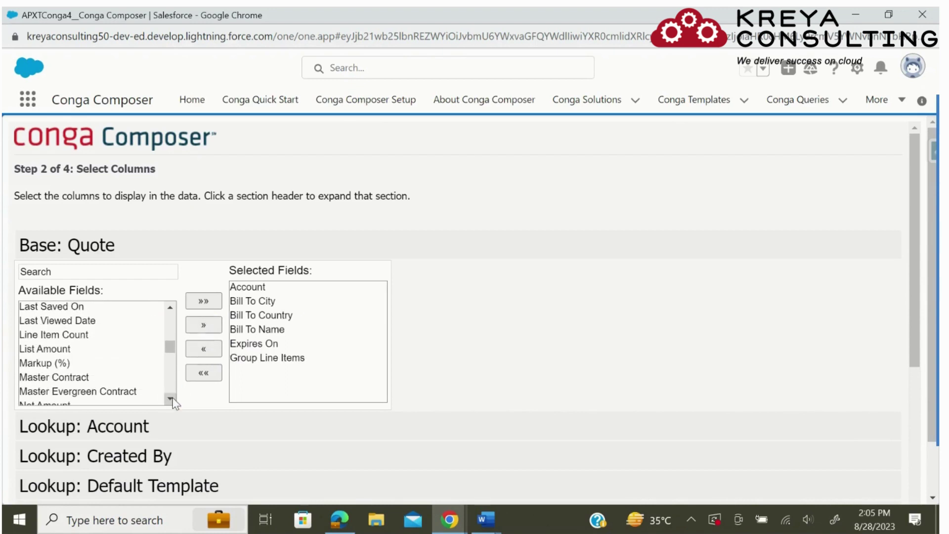
left_click(82, 338)
left_click(79, 350)
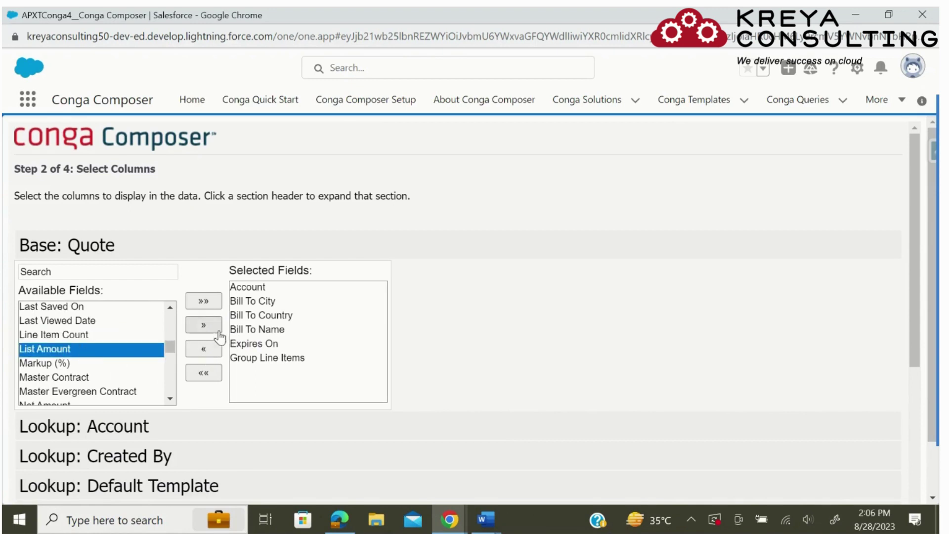
left_click(204, 326)
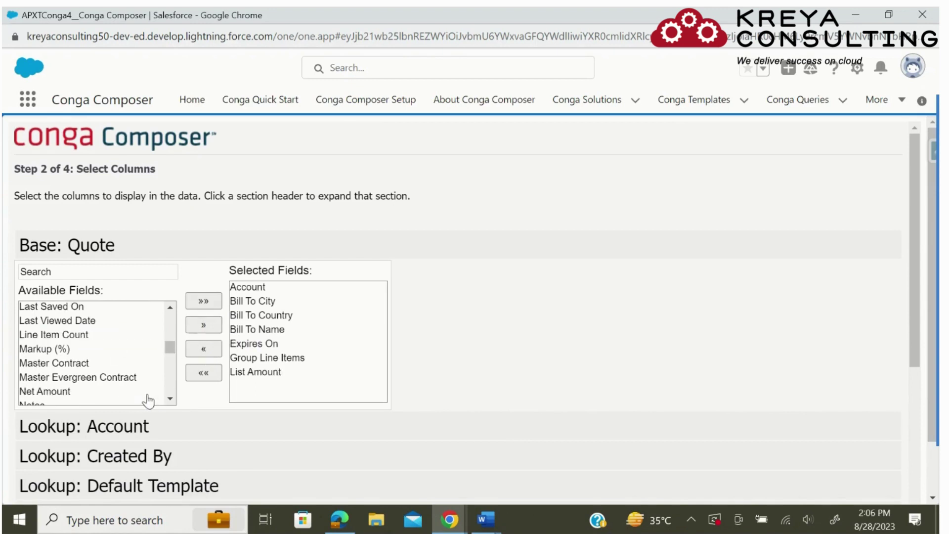
left_click(140, 393)
left_click(202, 322)
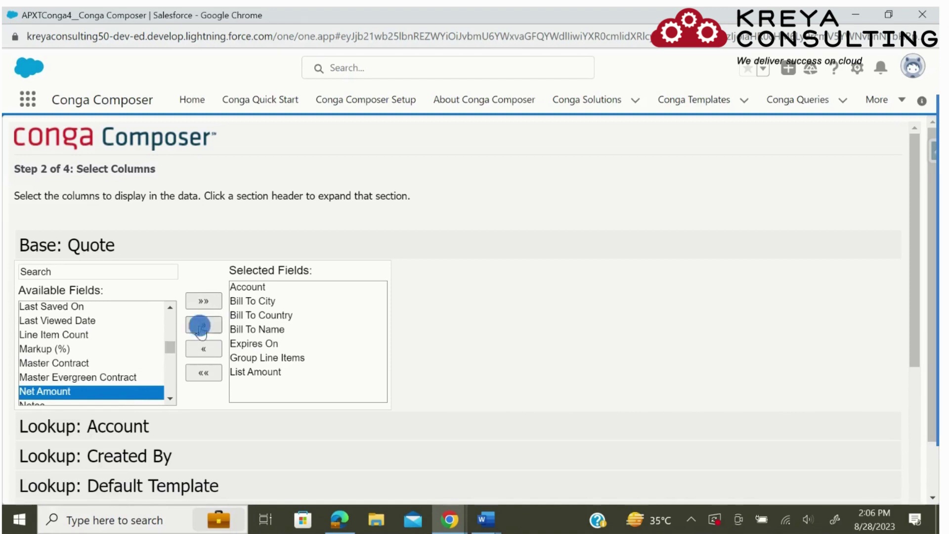
left_click(170, 399)
left_click(170, 400)
left_click(170, 400)
left_click(170, 399)
left_click(170, 399)
left_click(170, 399)
left_click(170, 399)
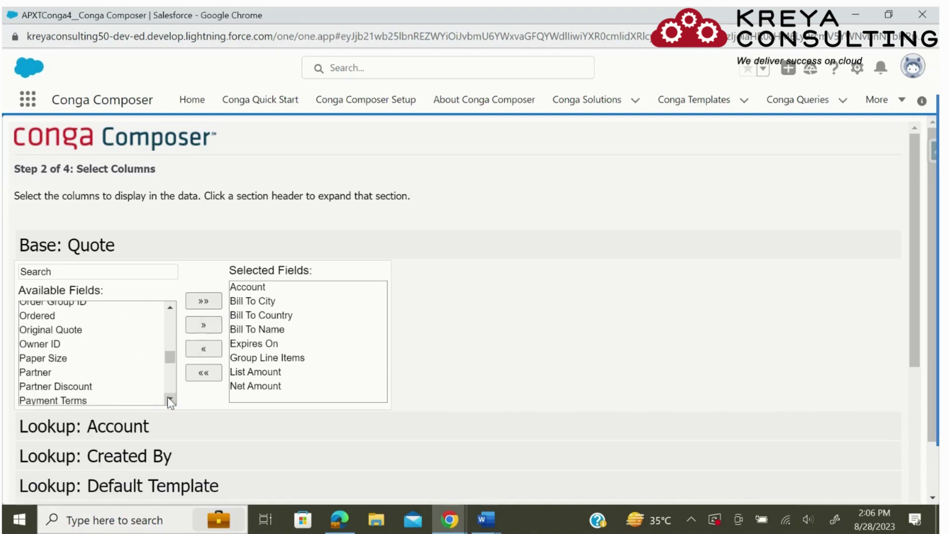
left_click(170, 399)
left_click(170, 400)
left_click(170, 399)
left_click(170, 399)
left_click(170, 399)
left_click(170, 399)
left_click(170, 400)
left_click(170, 400)
left_click(170, 400)
left_click(170, 399)
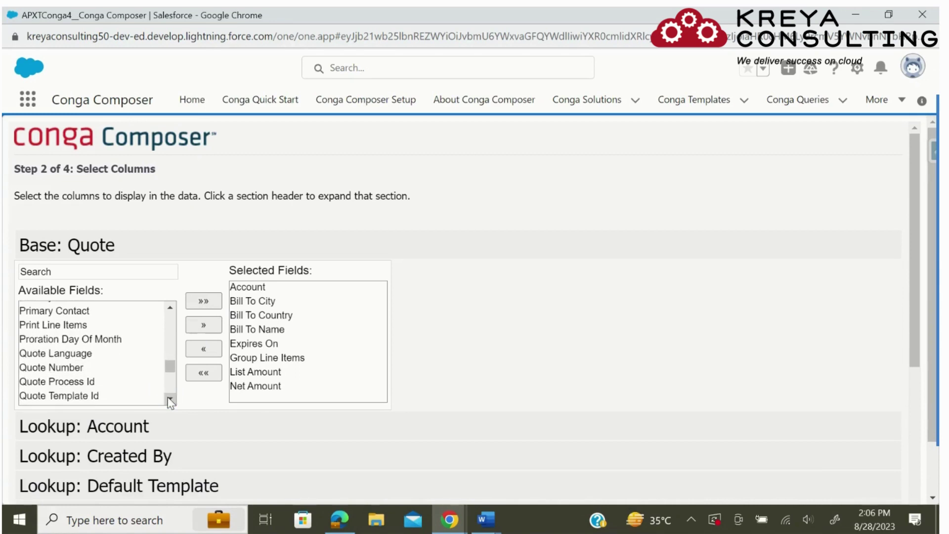
left_click(170, 400)
left_click(170, 400)
left_click(170, 399)
left_click(170, 399)
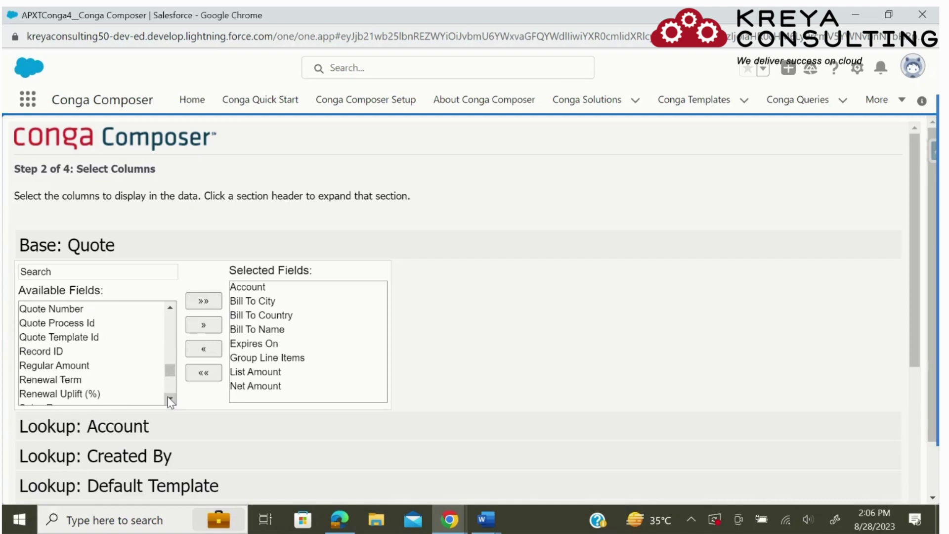
left_click(97, 368)
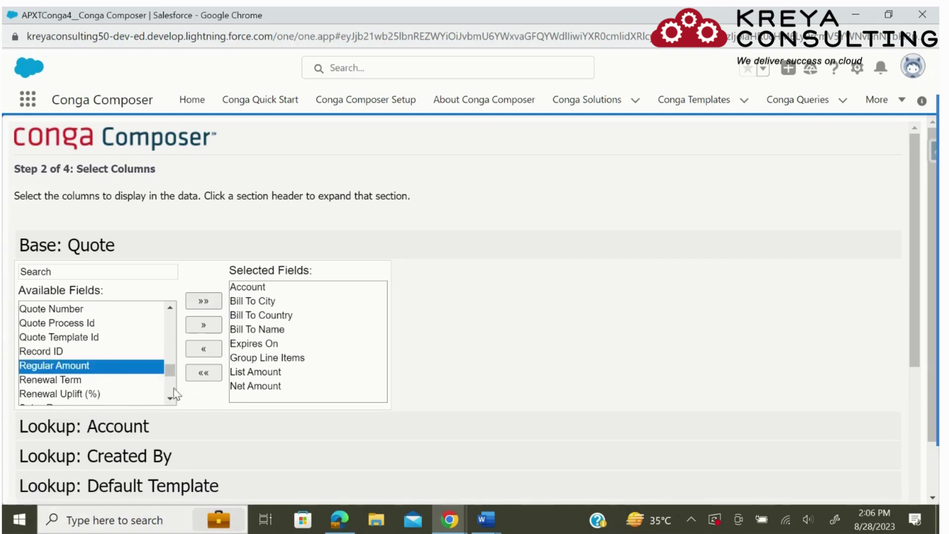
left_click(208, 327)
left_click(171, 398)
left_click(171, 398)
left_click(171, 398)
left_click(171, 398)
left_click(171, 399)
left_click(170, 398)
left_click(170, 399)
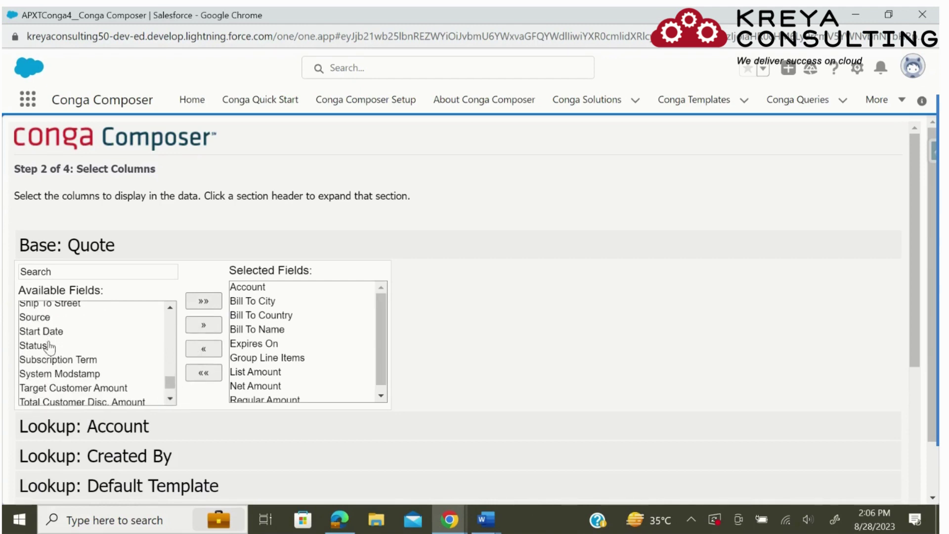
left_click(170, 398)
left_click(171, 399)
left_click(171, 399)
left_click(171, 398)
left_click(170, 398)
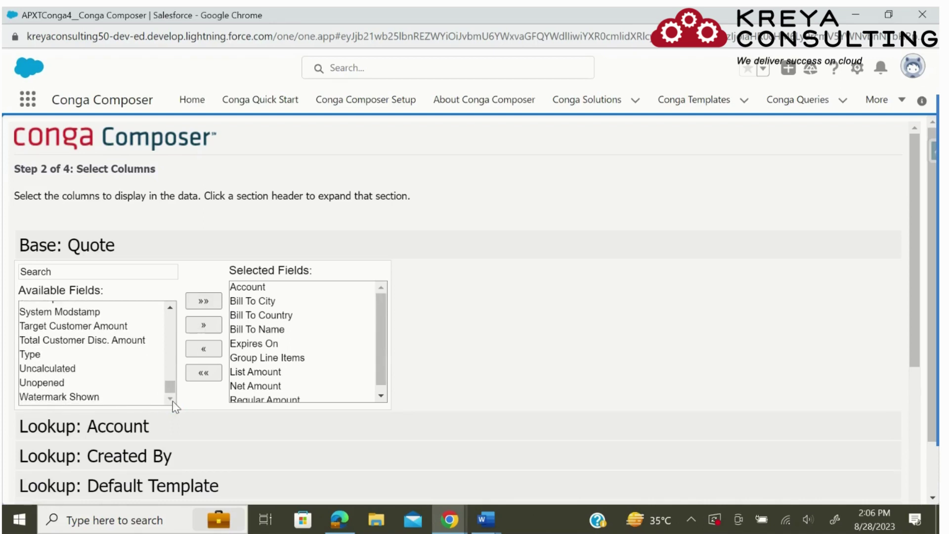
scroll(211, 432, "down", 2)
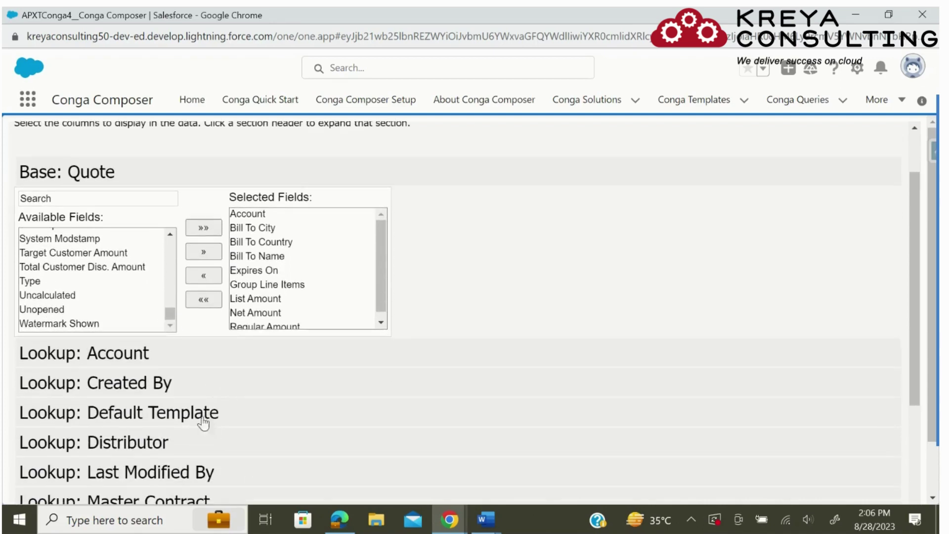
- Add Account Name from the Account lookup and continue to the selection criteria step
left_click(150, 348)
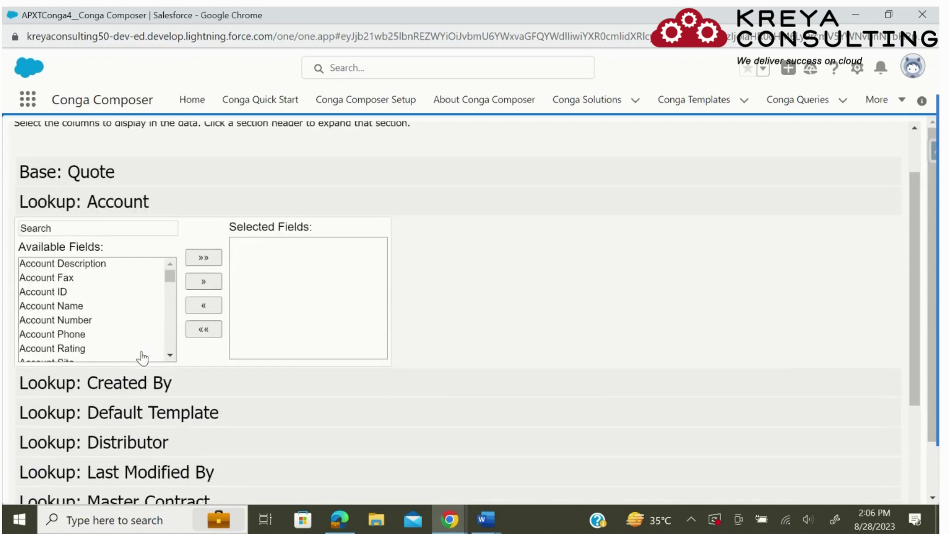
left_click(69, 306)
left_click(204, 286)
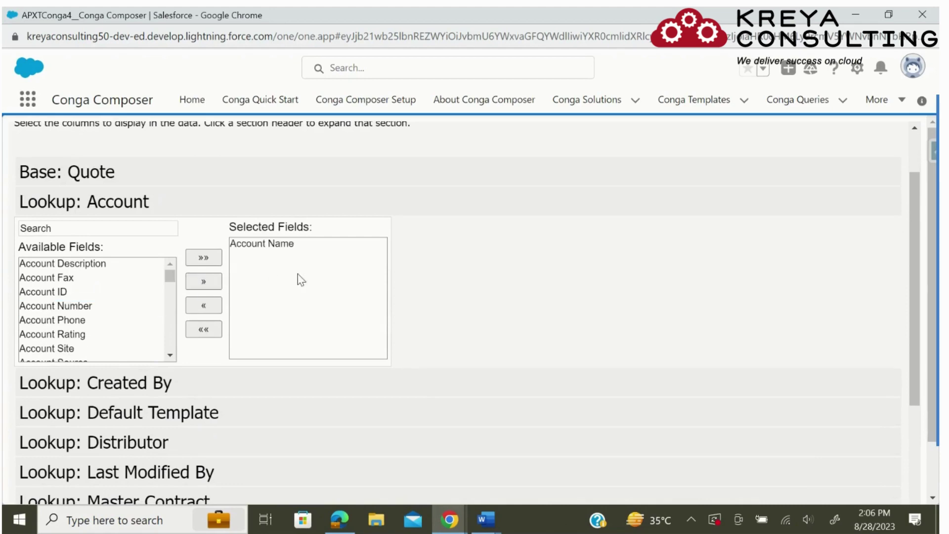
scroll(298, 275, "down", 3)
scroll(297, 291, "down", 2)
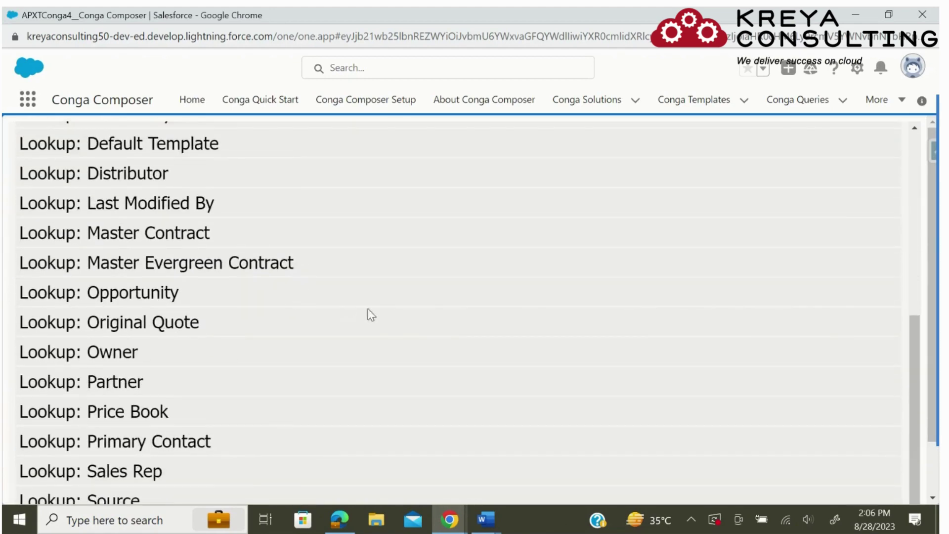
scroll(593, 356, "down", 2)
left_click(857, 492)
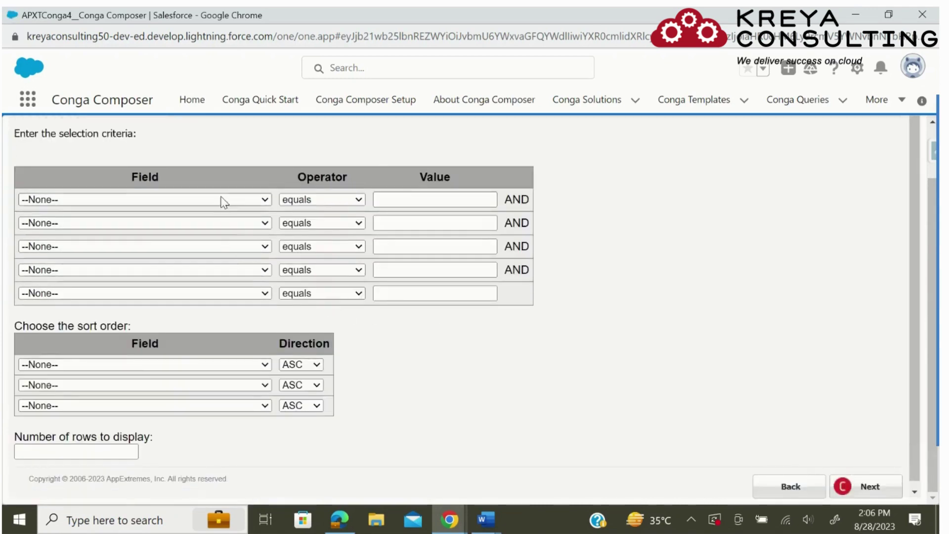
- Leave the filter field and sort order at --None-- and proceed to the SOQL statement
left_click(226, 199)
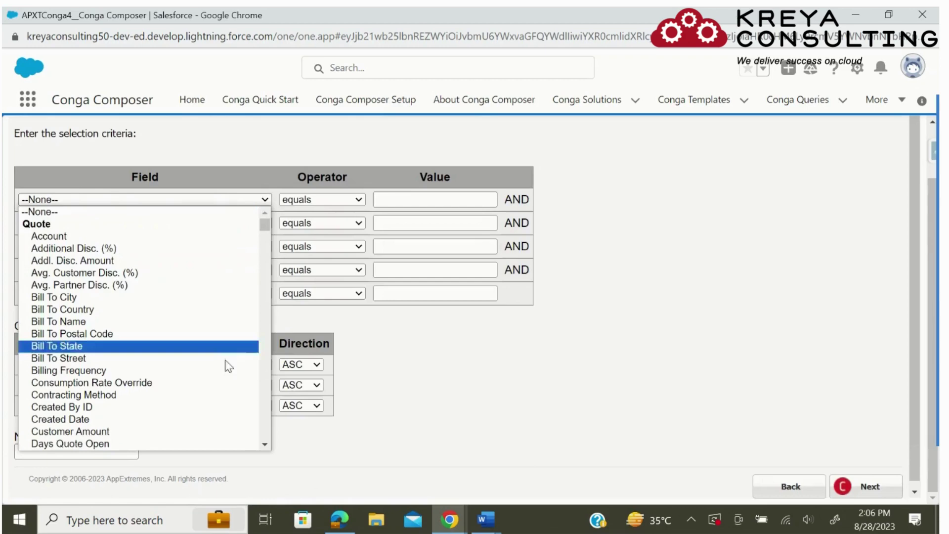
left_click(497, 348)
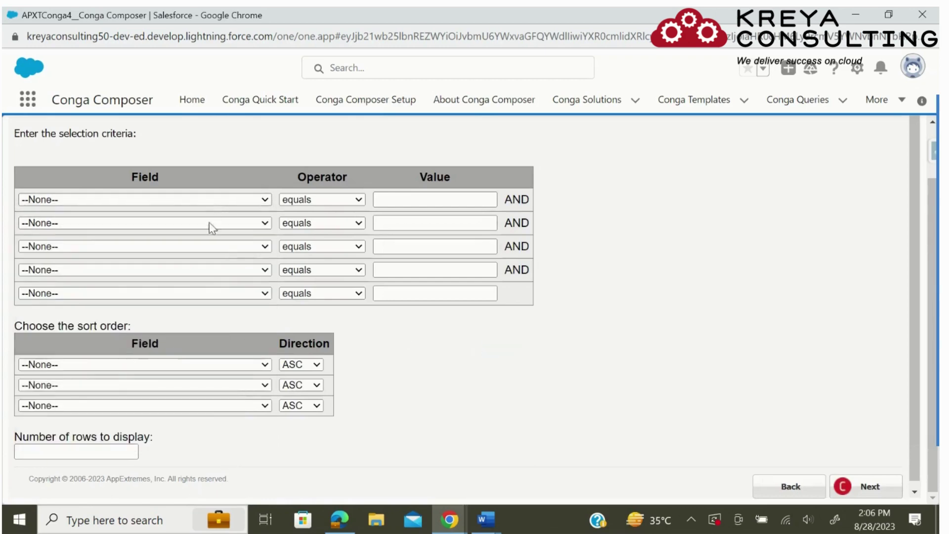
scroll(546, 322, "down", 1)
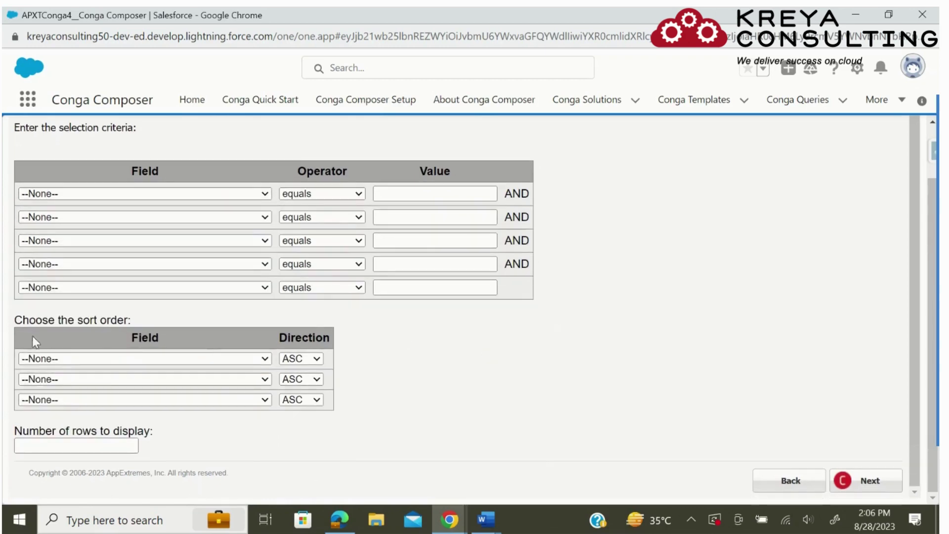
left_click(183, 361)
left_click(394, 361)
left_click(853, 482)
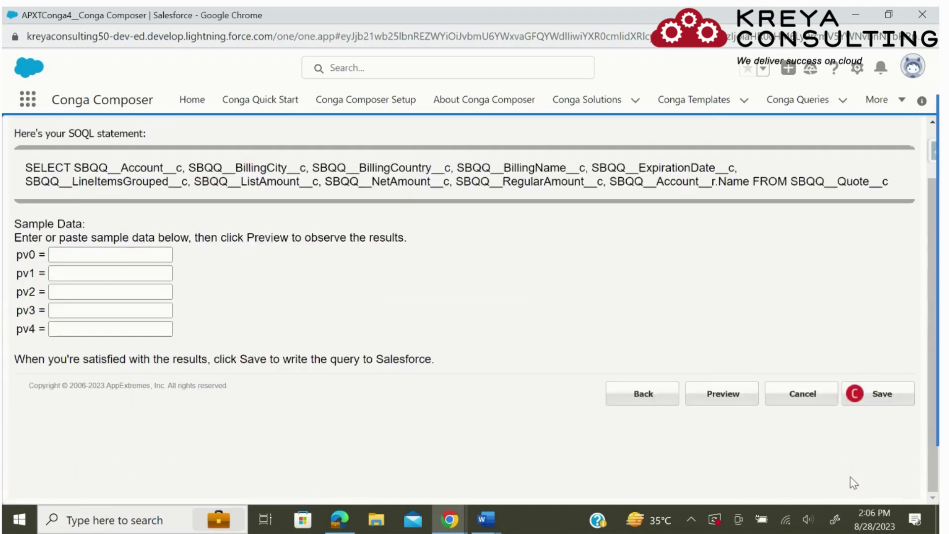
- Fill pv0 with the suggested sample Quote record Id and preview the query results
left_click(118, 255)
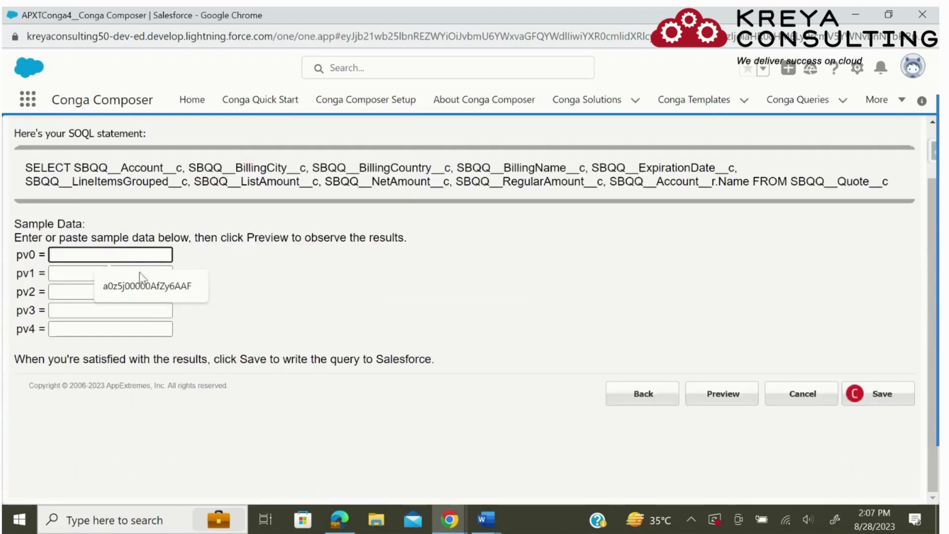
left_click(158, 286)
left_click(729, 398)
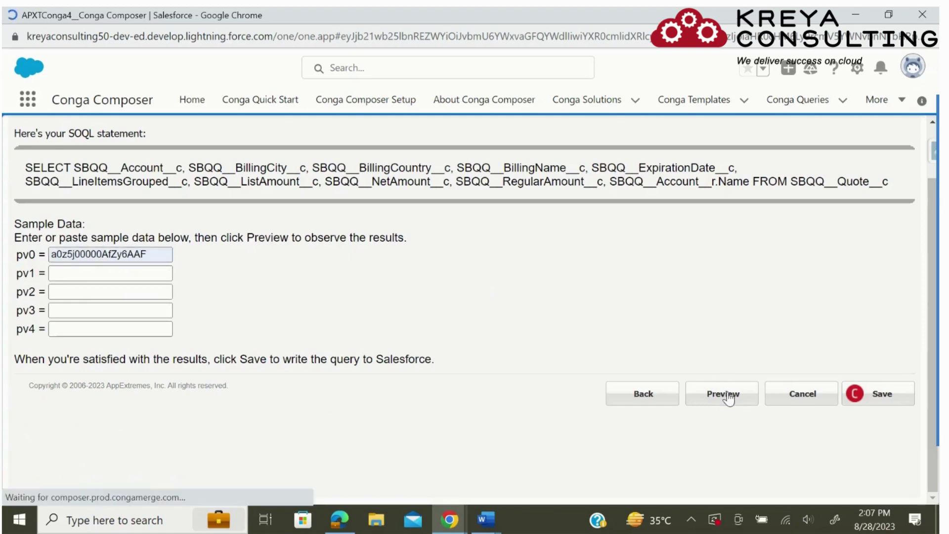